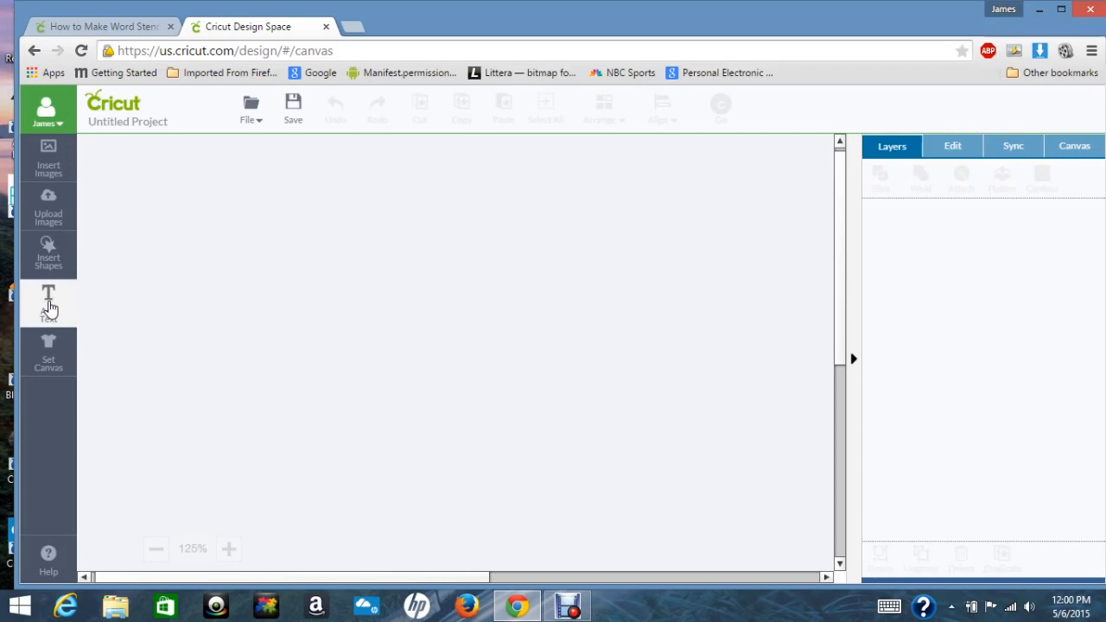
Step: Add the text "Happy Birthday" and move it up and left so more of it fits on the visible canvas
click(49, 307)
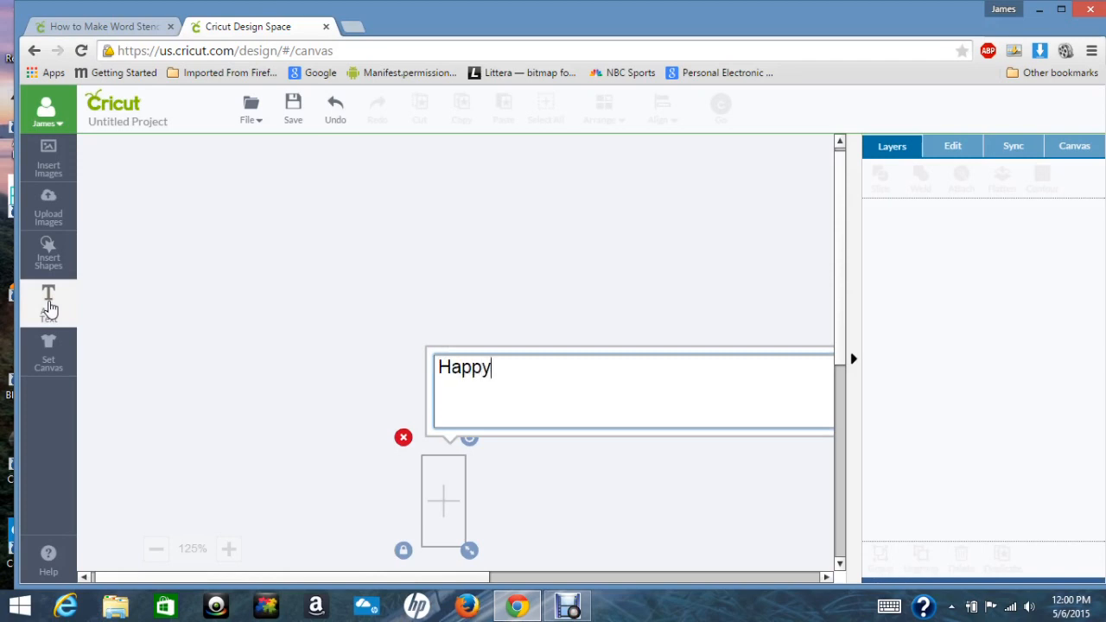
text(Happy Birthday)
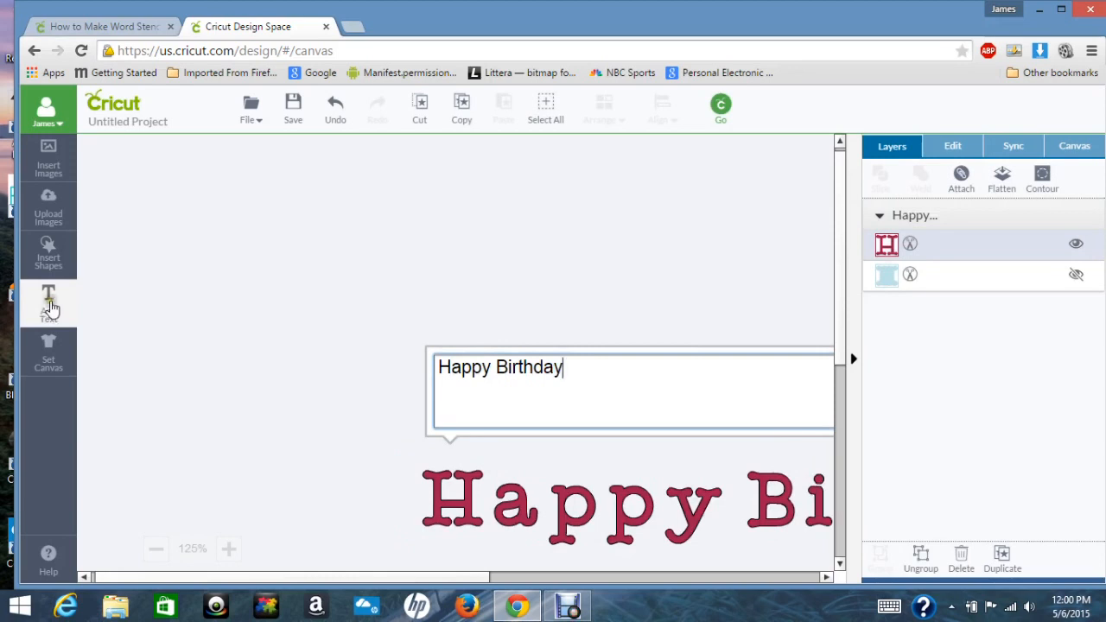
click(578, 506)
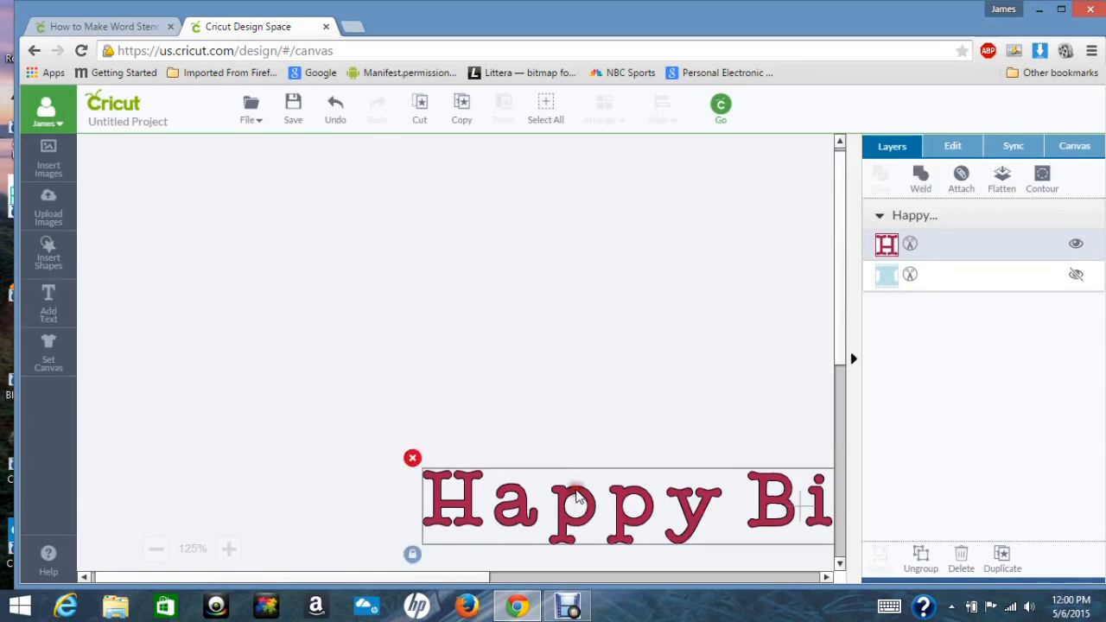
drag(580, 510, 296, 281)
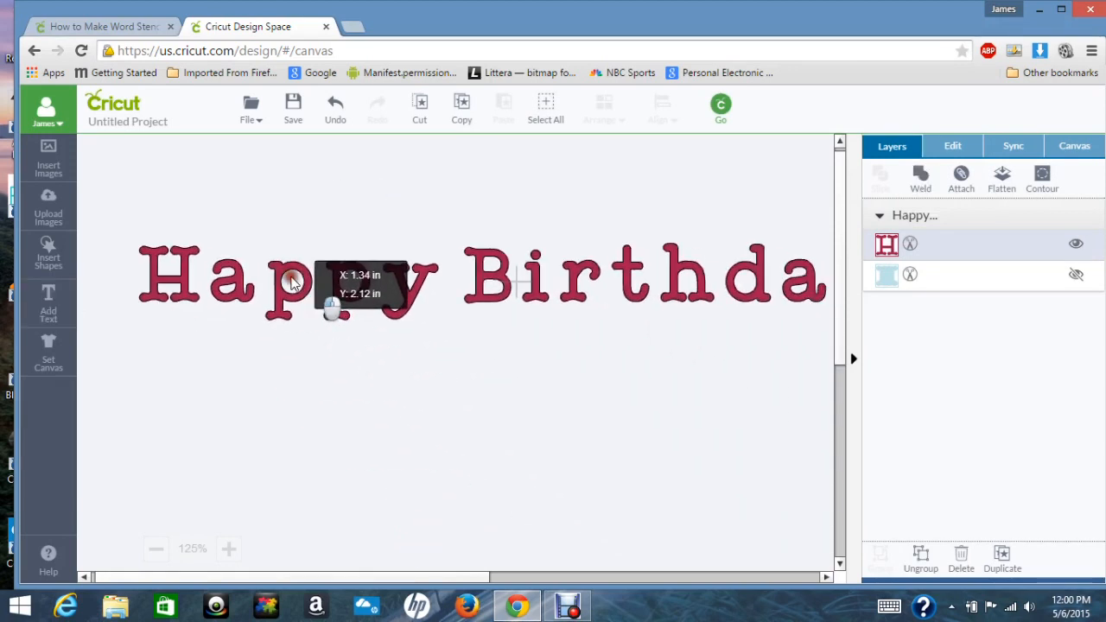
Step: Change the font of the Happy Birthday text to Verdana, choosing from all fonts
click(959, 147)
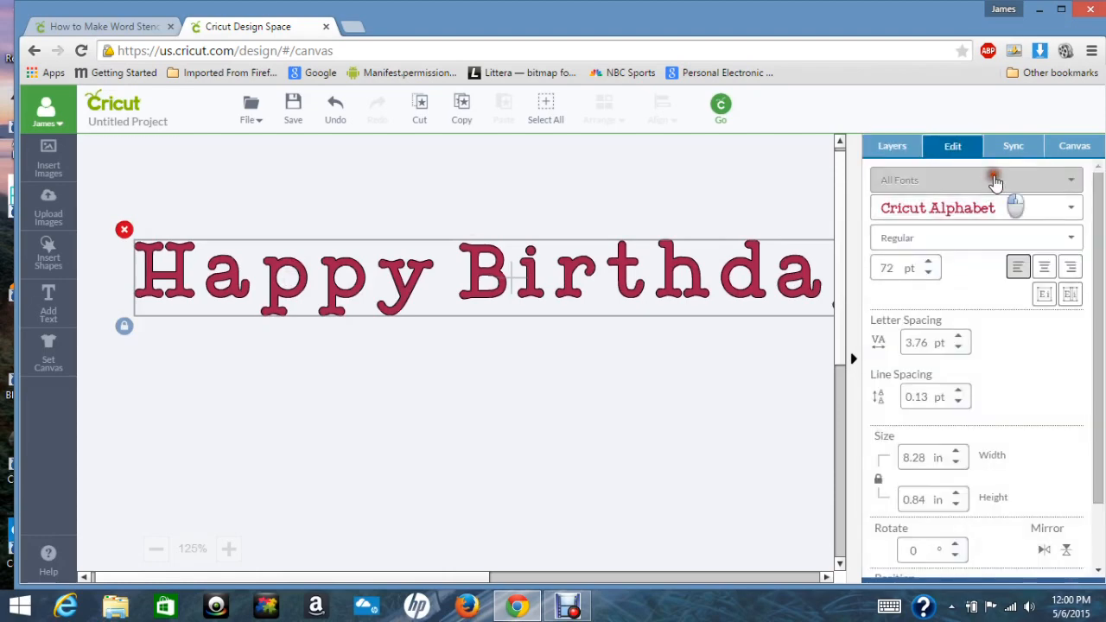
click(994, 180)
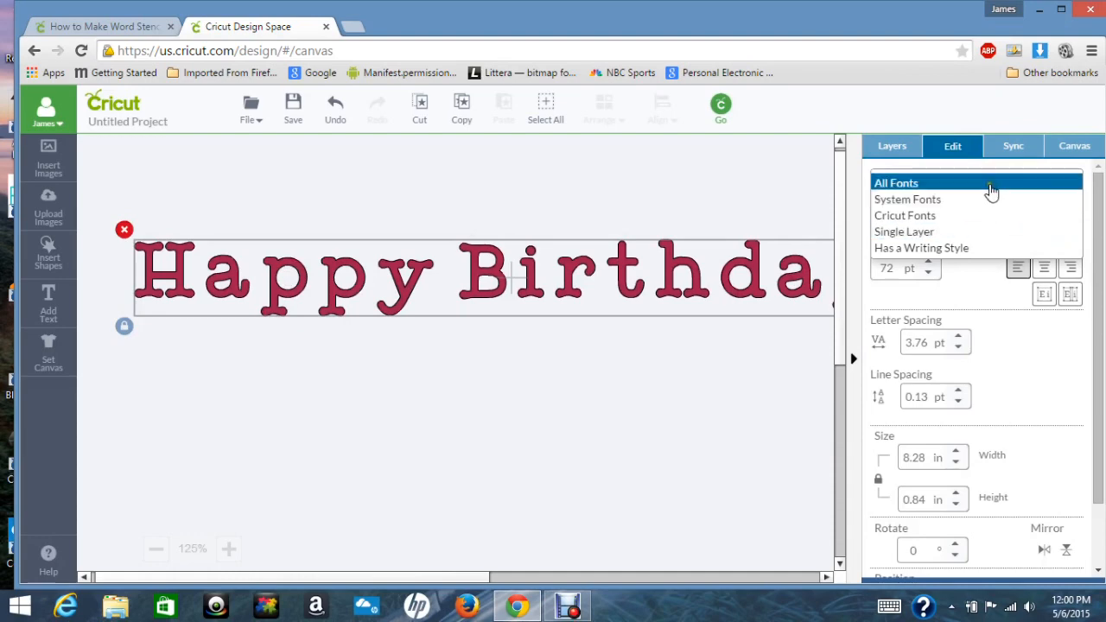
click(992, 188)
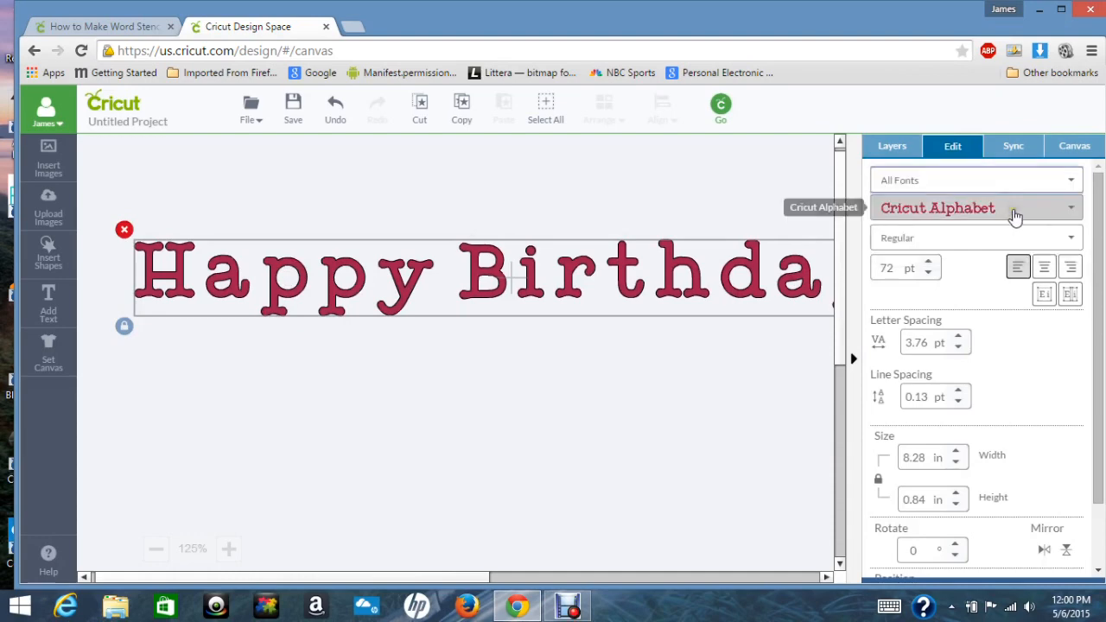
click(1071, 213)
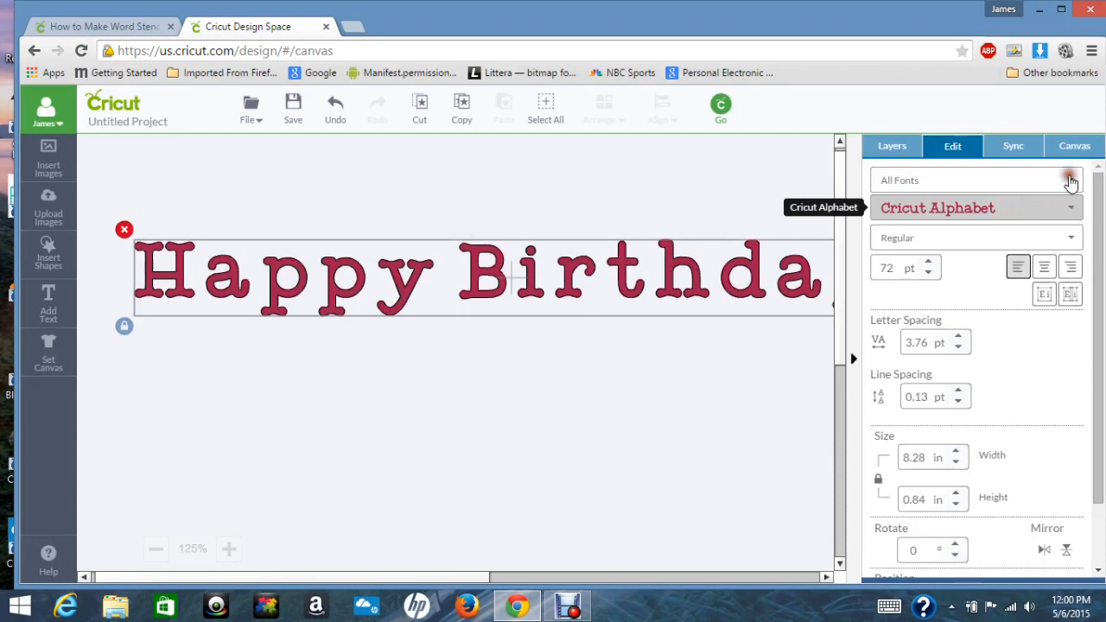
click(1069, 180)
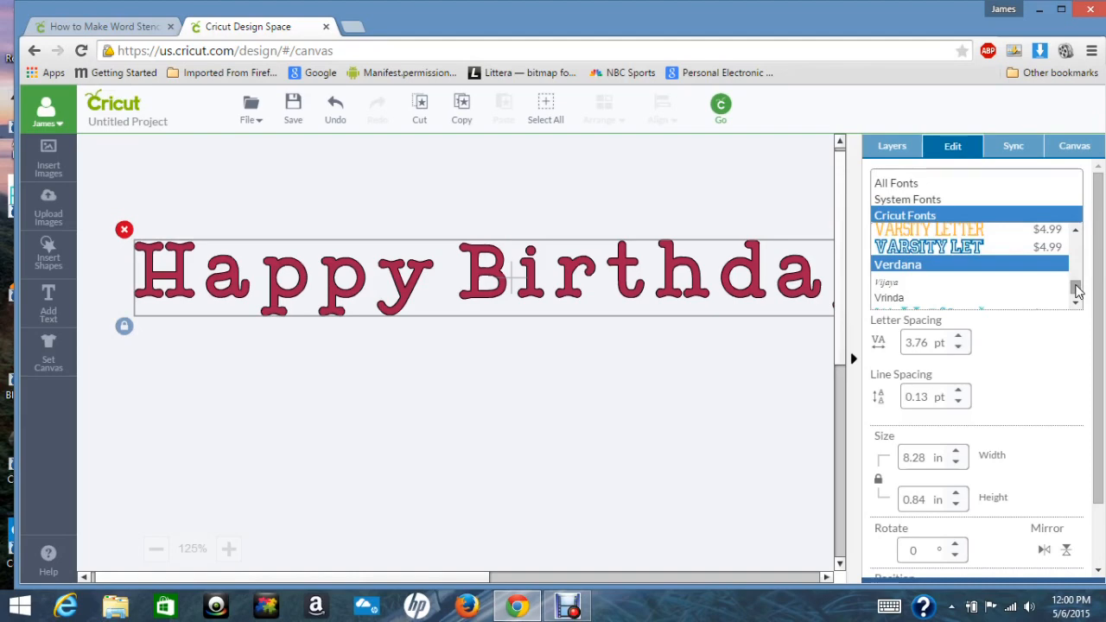
click(924, 268)
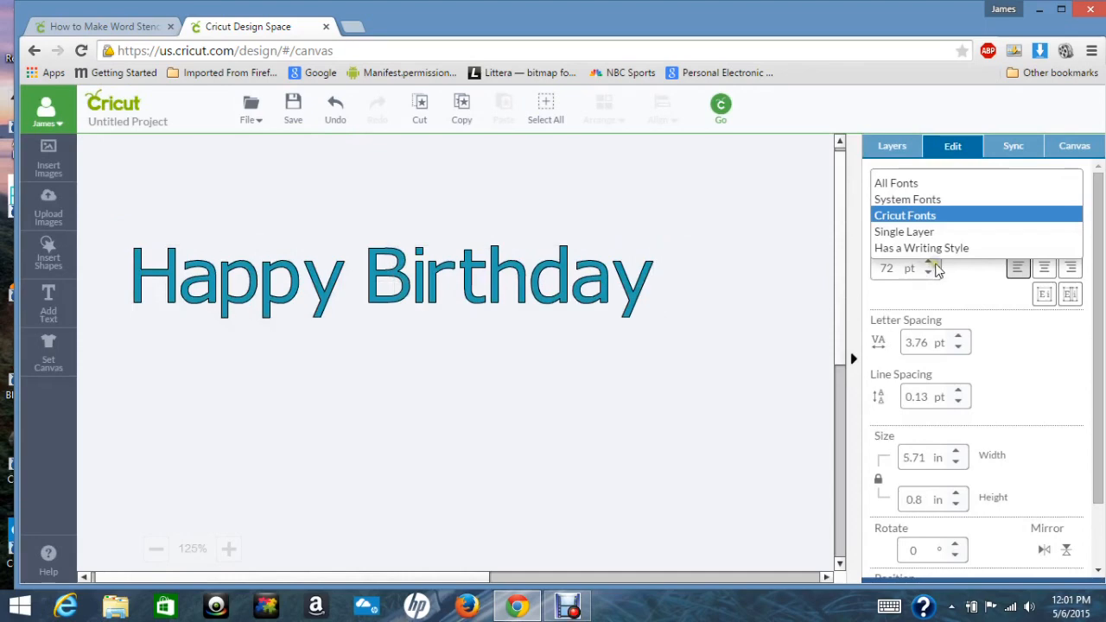
Step: Increase the font size of the Happy Birthday text to 83 pt
click(930, 265)
click(930, 265)
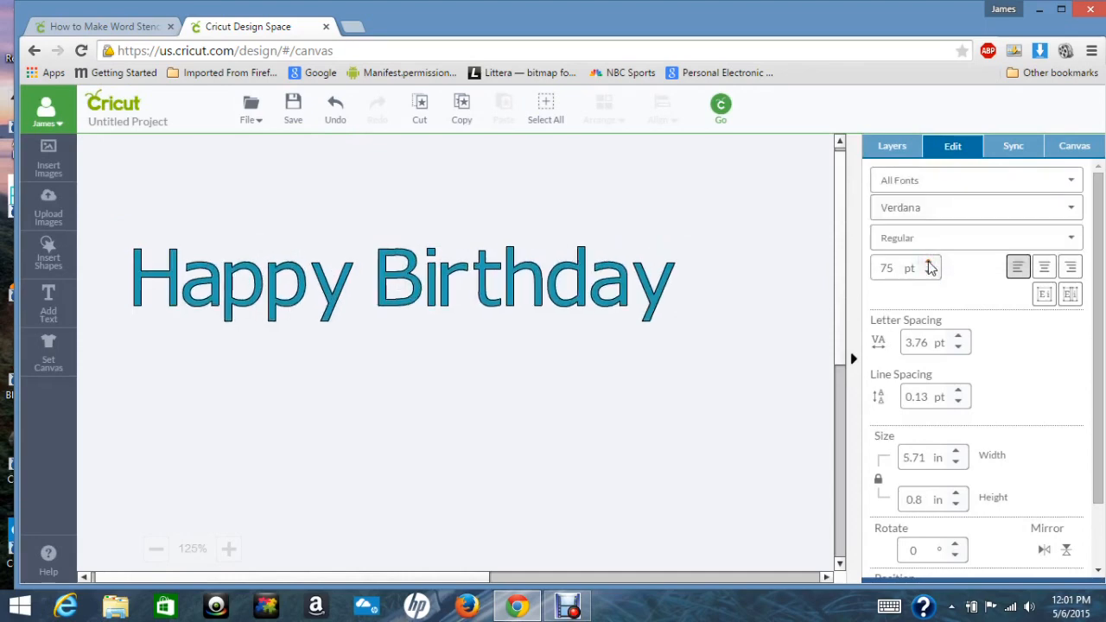
click(930, 264)
click(930, 264)
click(930, 265)
click(930, 264)
click(930, 264)
click(930, 265)
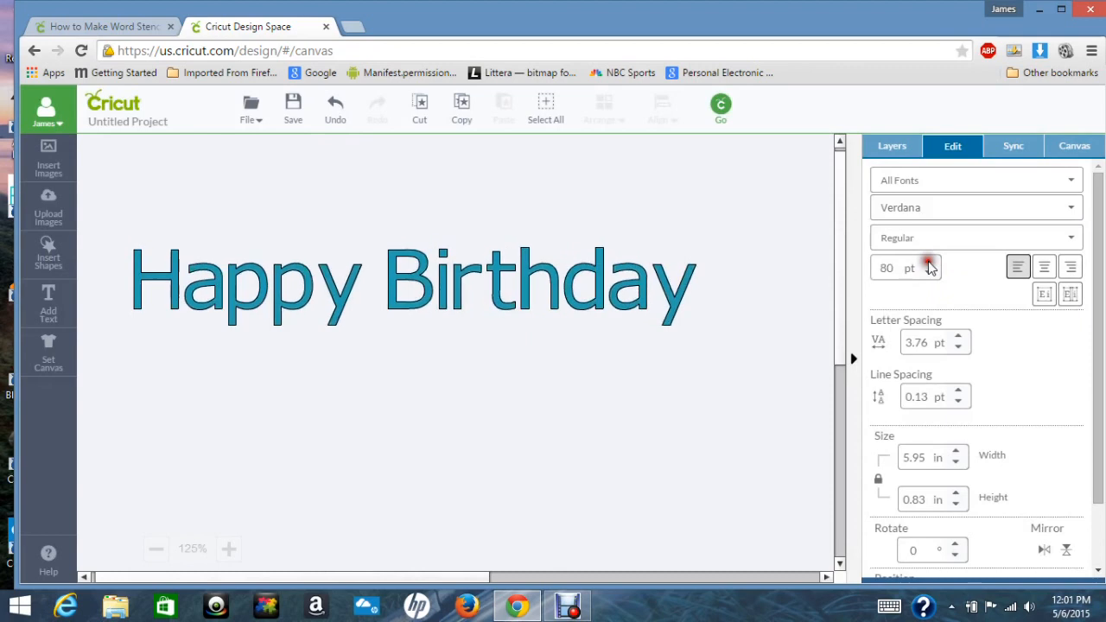
click(930, 265)
click(930, 265)
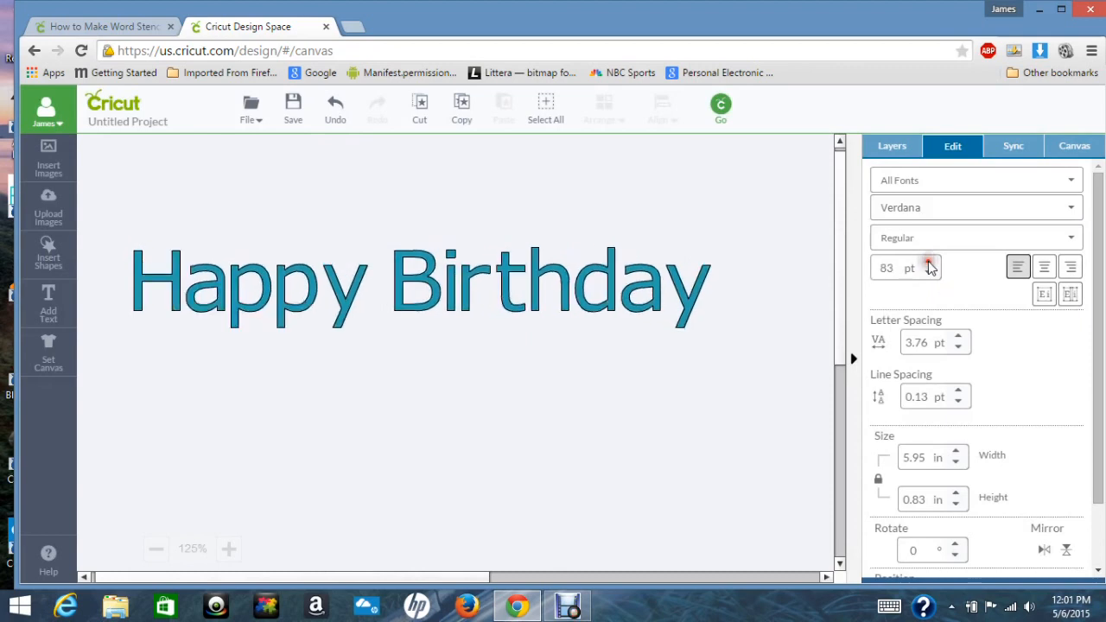
click(326, 337)
click(325, 338)
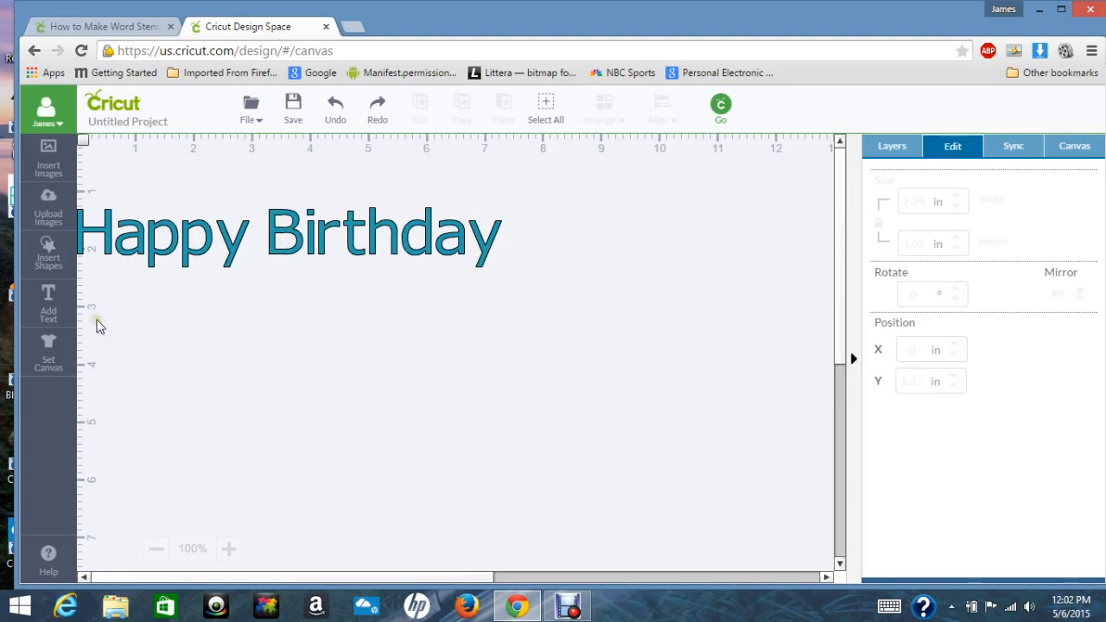
Step: Insert a square shape and place it just below the word Birthday, at about X 5.13 in, Y 2.58 in
click(48, 252)
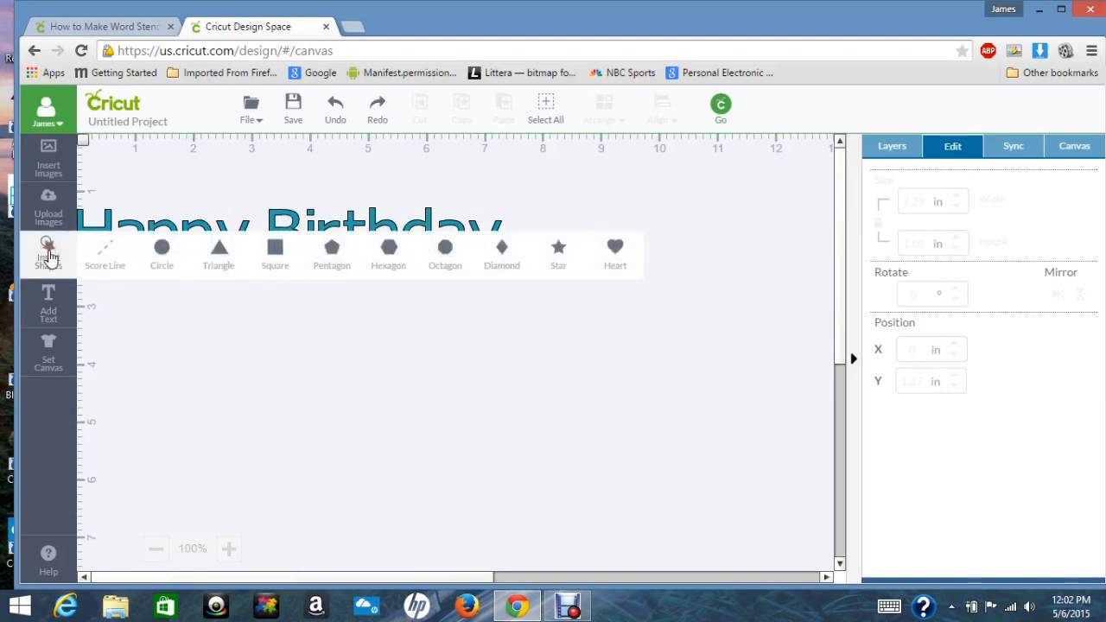
click(276, 249)
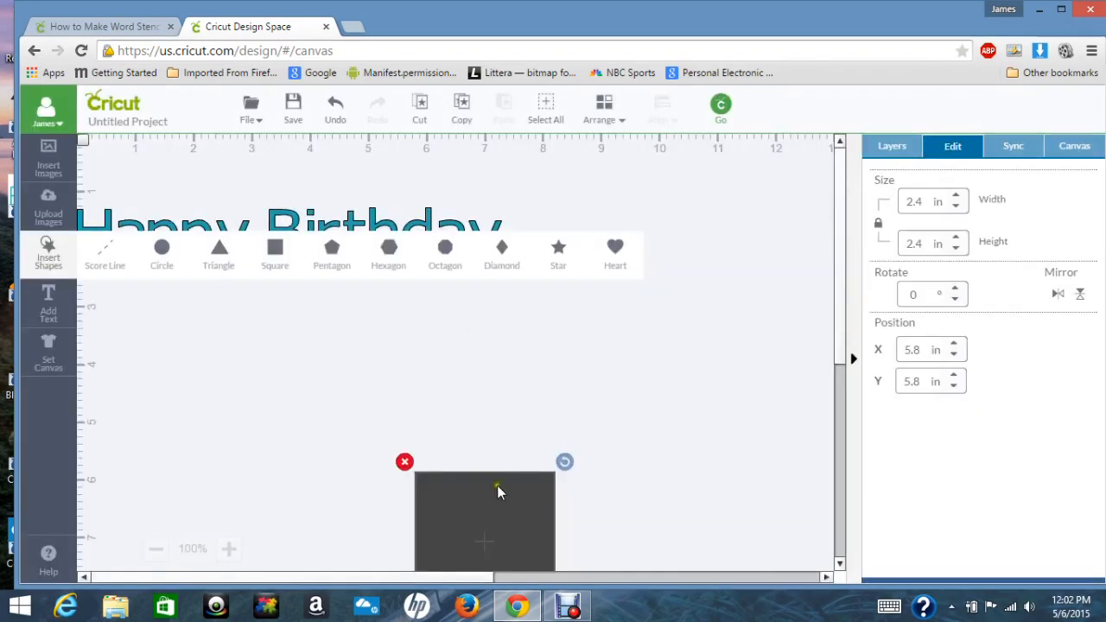
drag(497, 493, 459, 297)
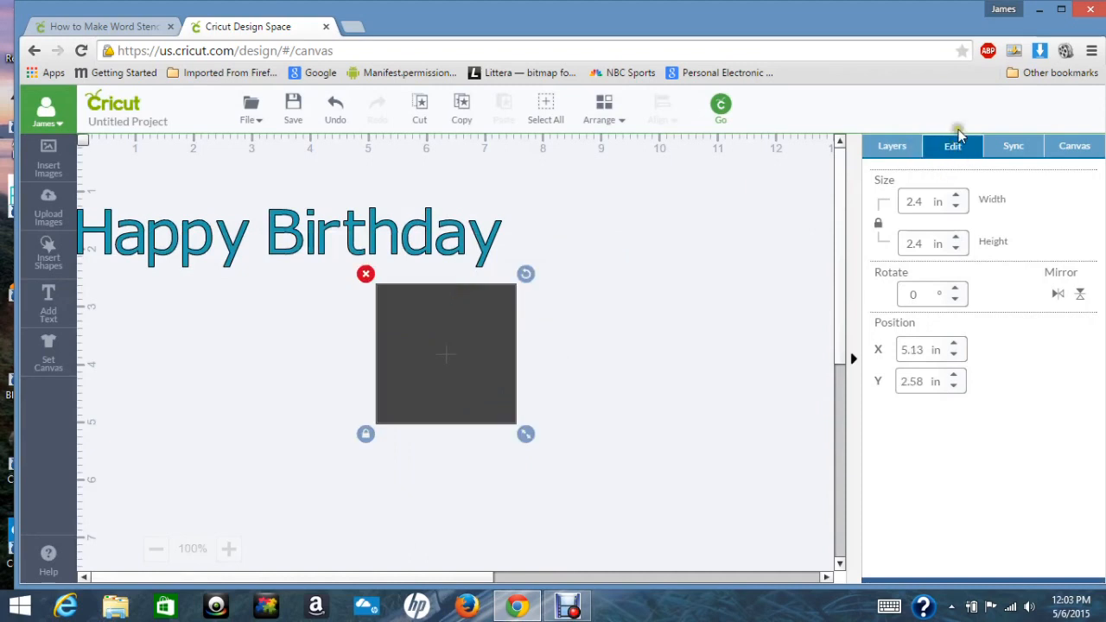
Step: Unlock the square's proportions and shrink it into a thin vertical bar about 0.11 in wide and 2.3 in high
click(878, 225)
click(879, 226)
drag(525, 434, 386, 430)
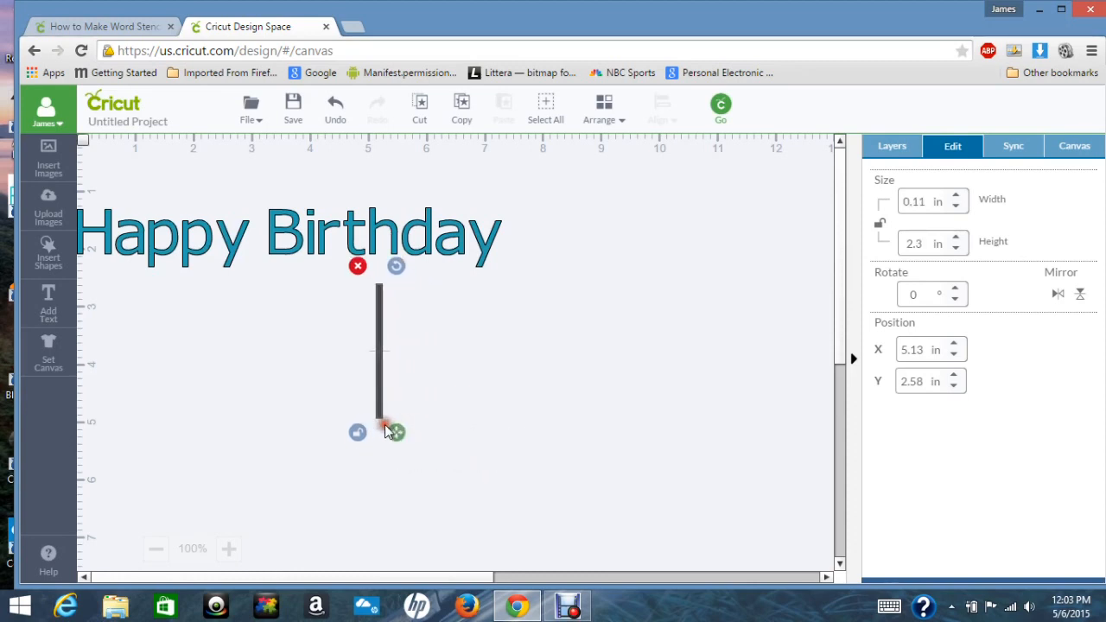
Step: Move the thin bar directly beneath the letter B of Birthday, at about X 2.27 in, Y 1.42 in
click(229, 549)
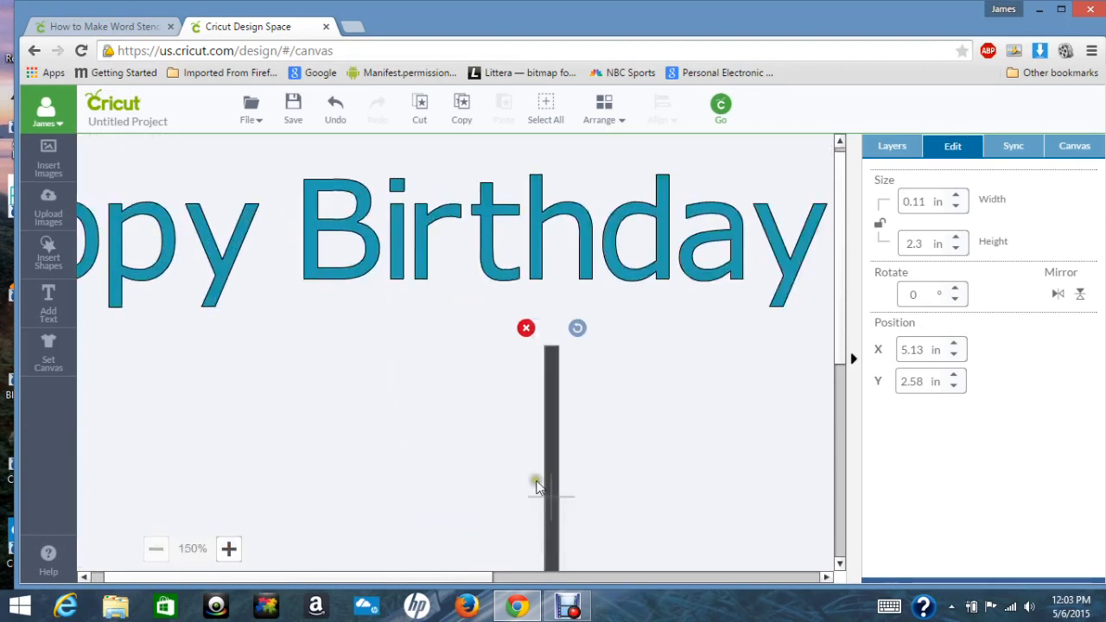
drag(552, 477, 413, 464)
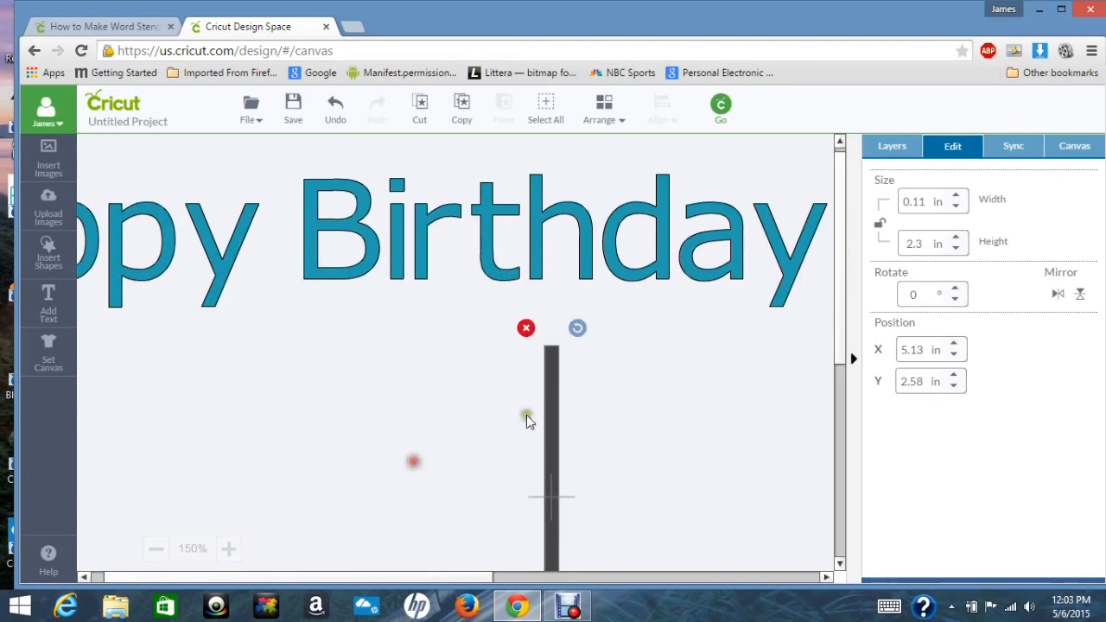
drag(554, 403, 326, 350)
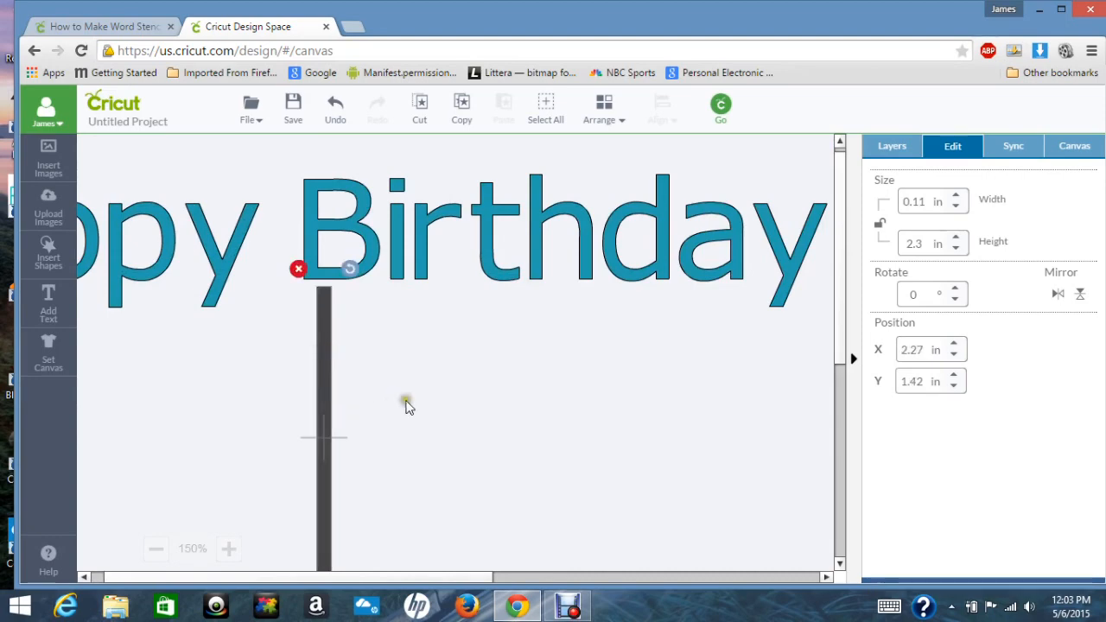
Step: Shorten the vertical bar to about 0.09 in wide and 1.53 in high
scroll(839, 370, down, 5)
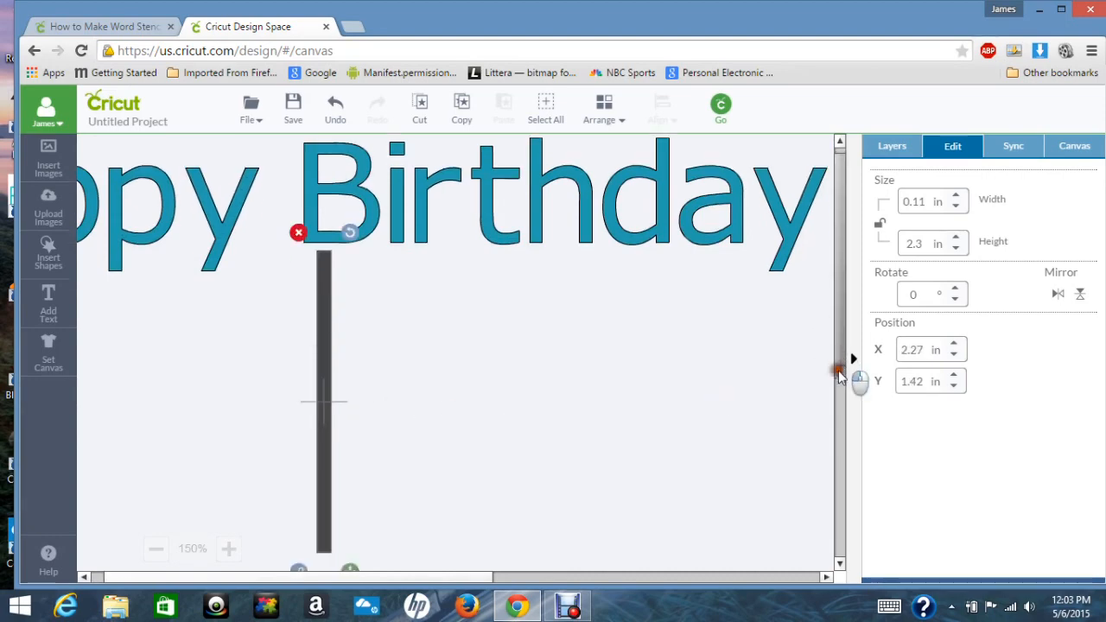
scroll(838, 370, up, 4)
scroll(835, 357, down, 1)
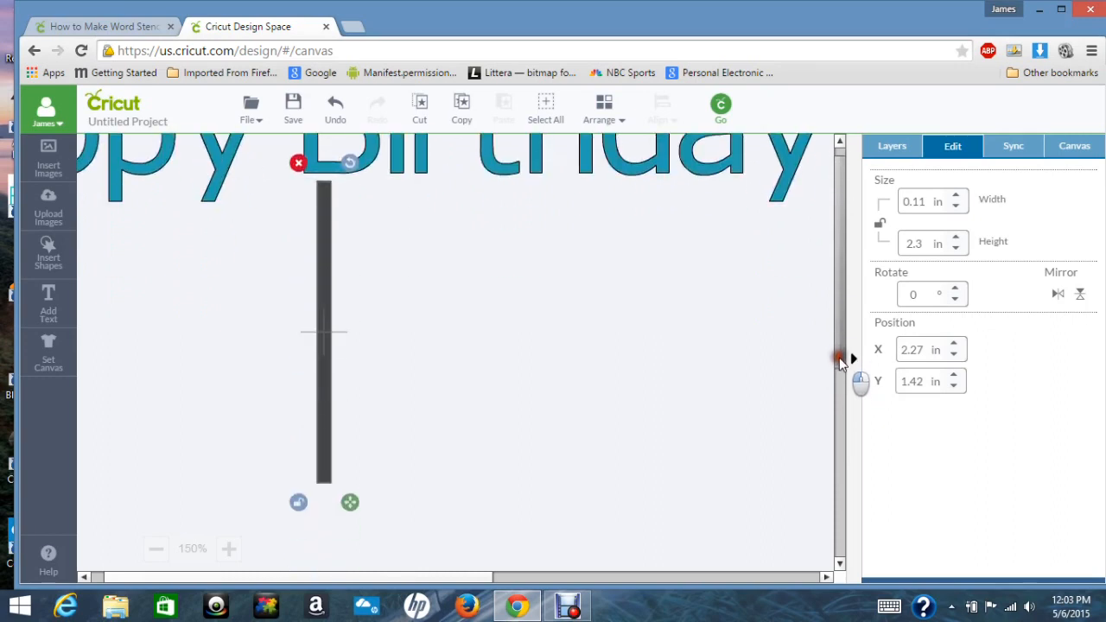
drag(349, 504, 347, 397)
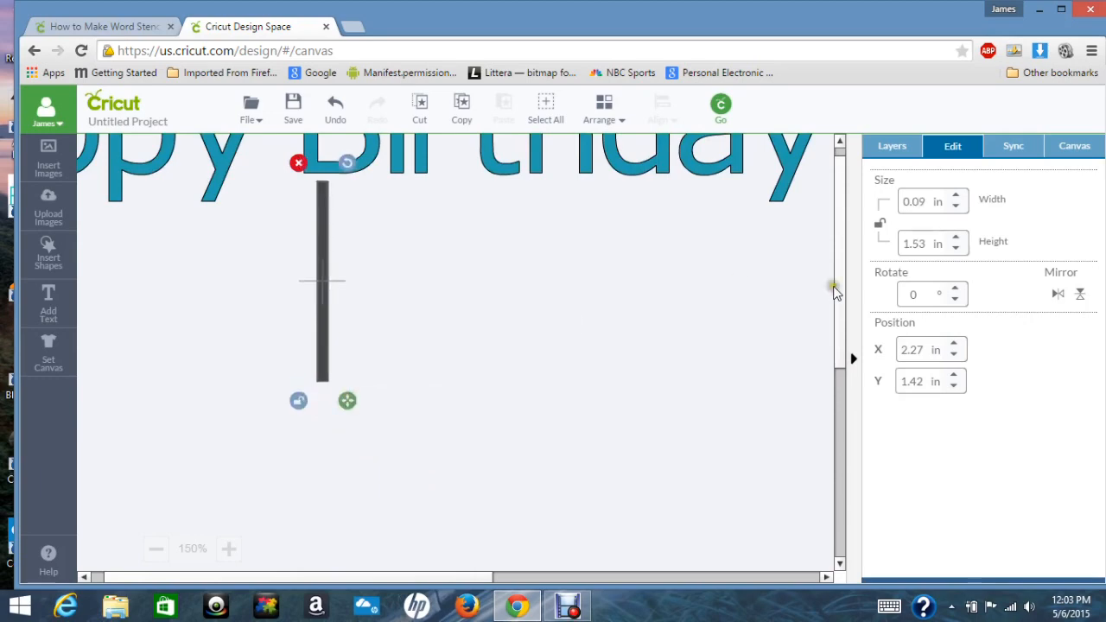
Step: Move the bar up across the letter B beside its vertical stem, at about Y 0.81 in
scroll(845, 287, up, 3)
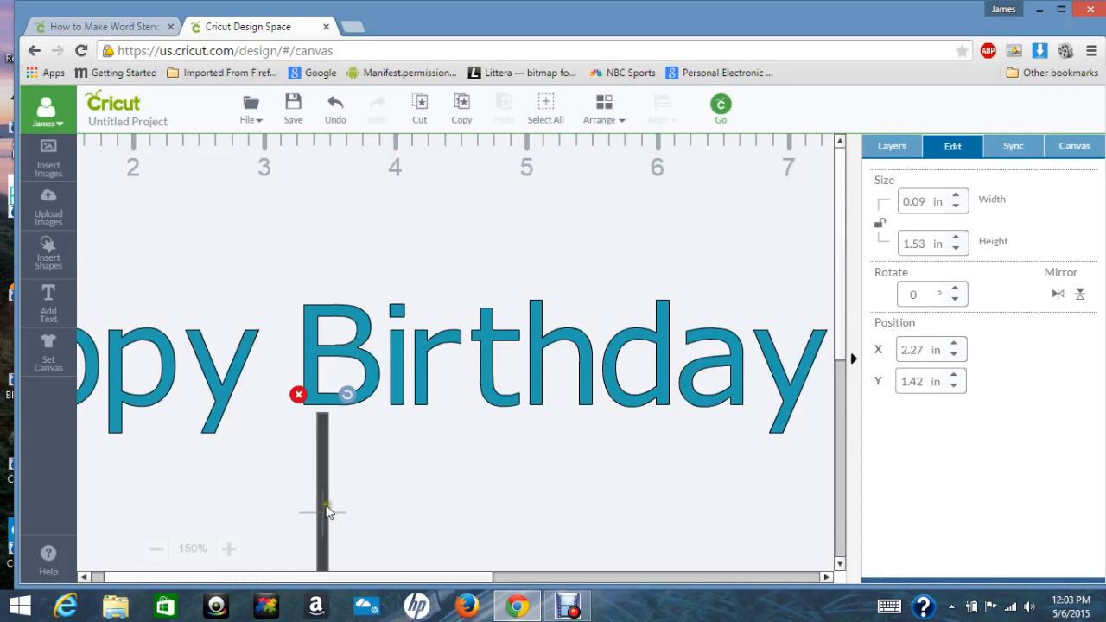
drag(322, 468, 324, 350)
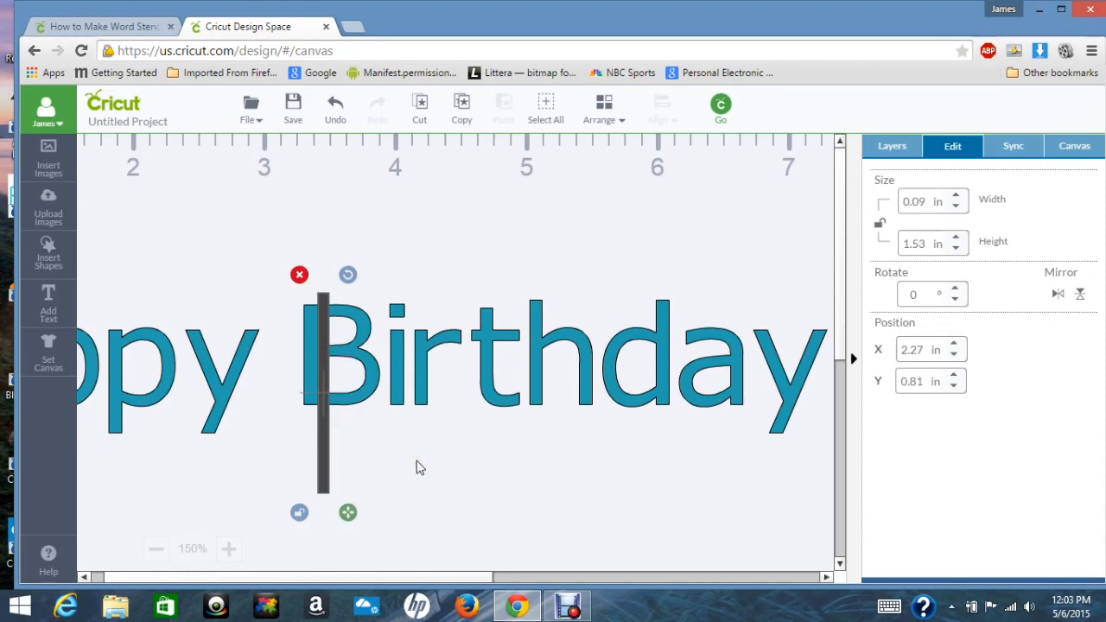
click(394, 494)
Step: Duplicate the thin vertical bar four times to get further stencil bridges
click(328, 455)
click(899, 149)
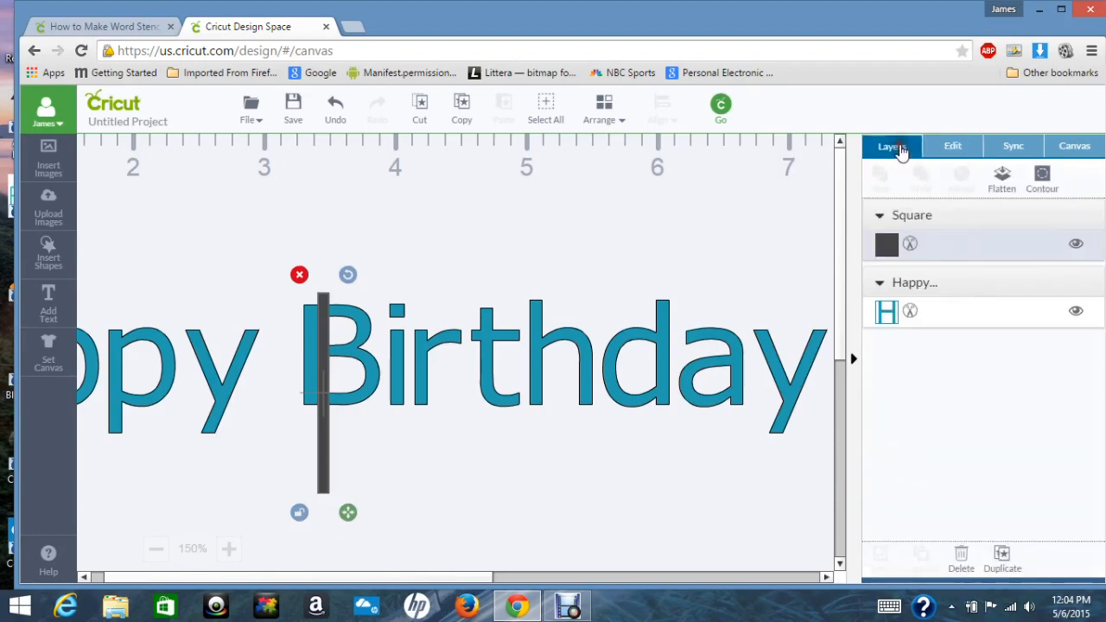
click(1002, 556)
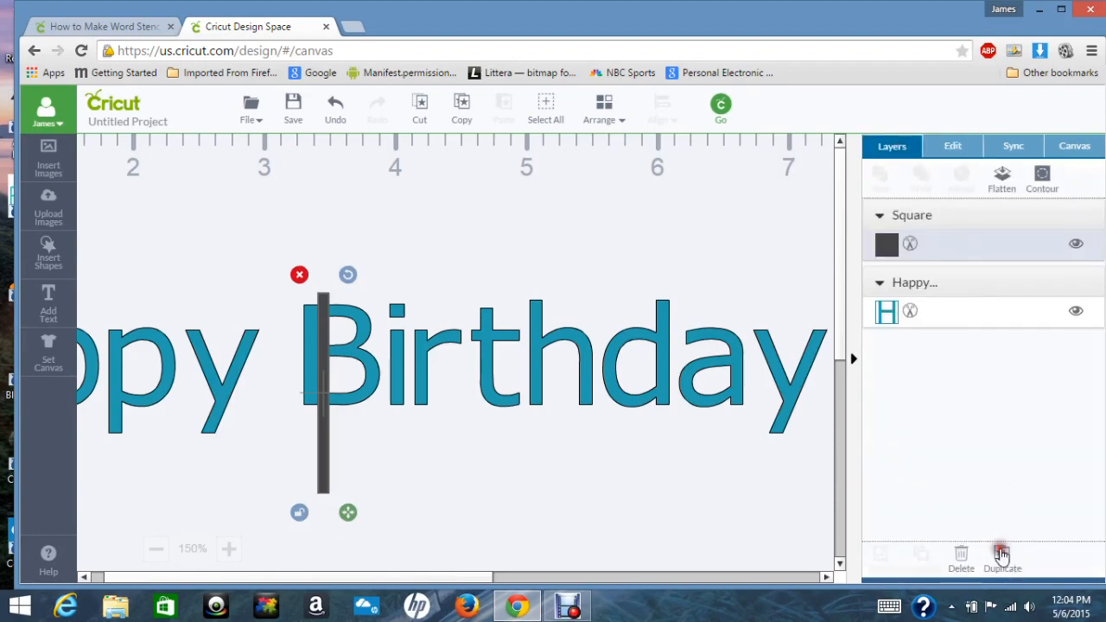
click(1001, 555)
click(1002, 555)
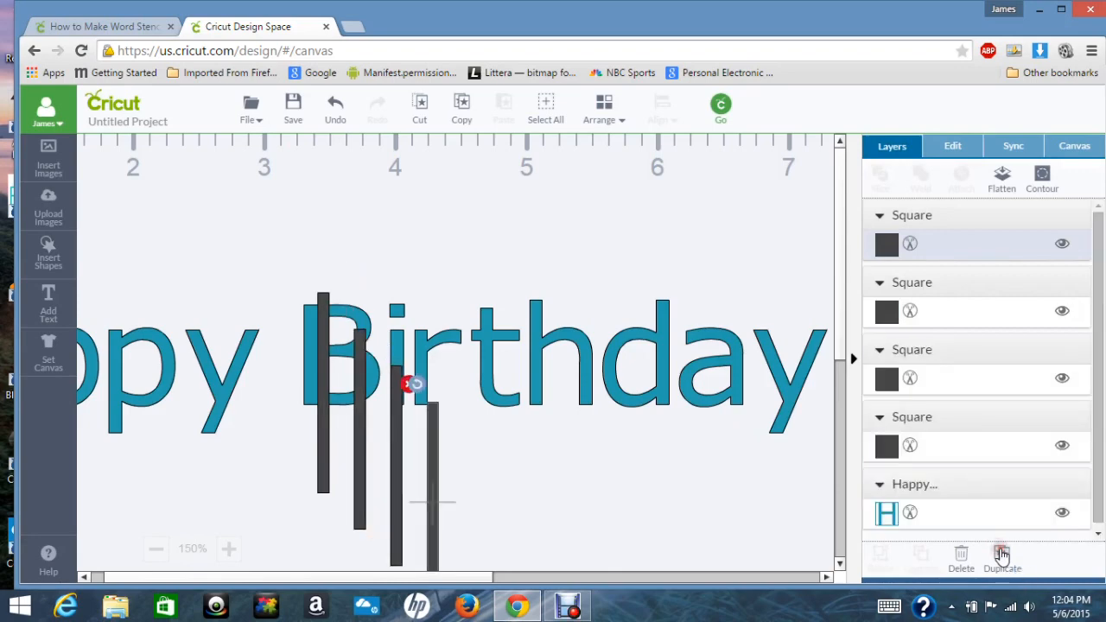
click(1002, 554)
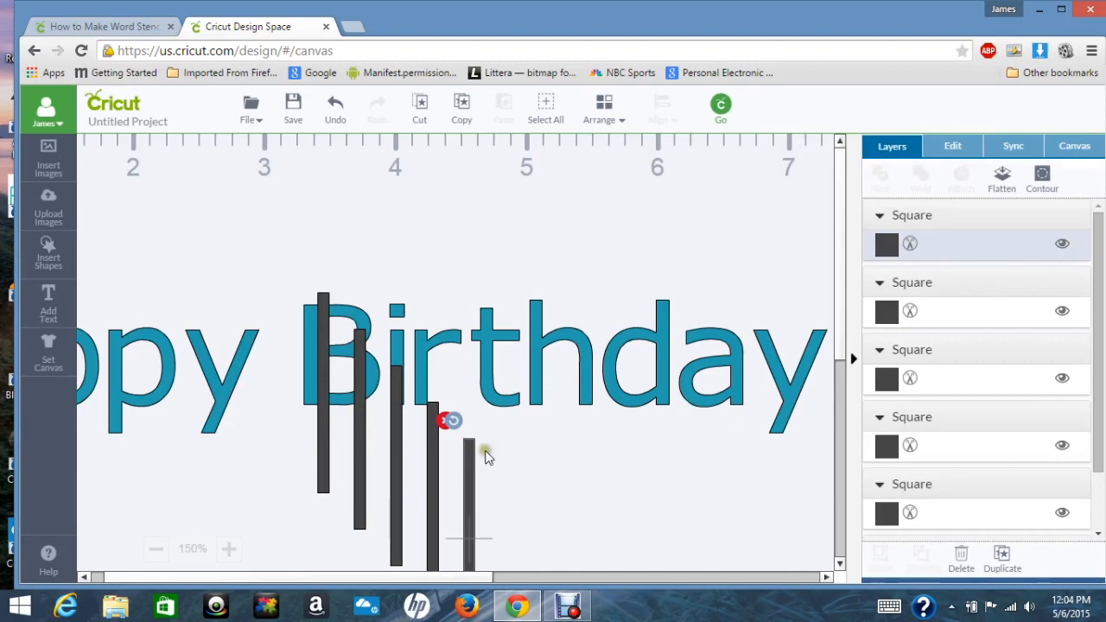
Step: Place the newest bar copy vertically across the letter a of Birthday, near its right stem
drag(469, 474, 726, 377)
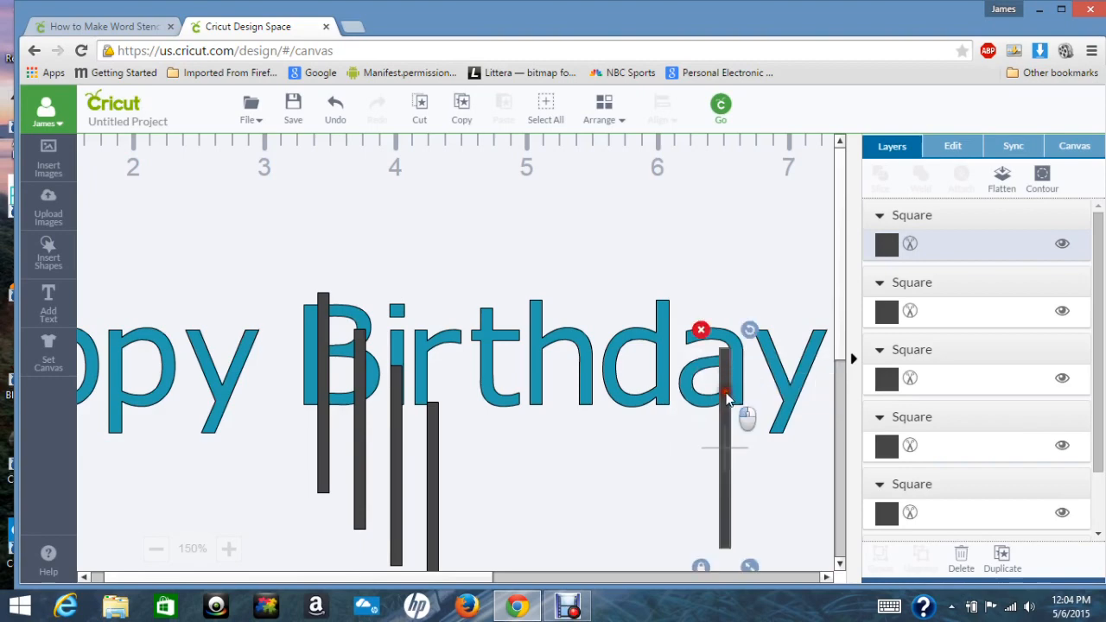
drag(725, 393, 725, 393)
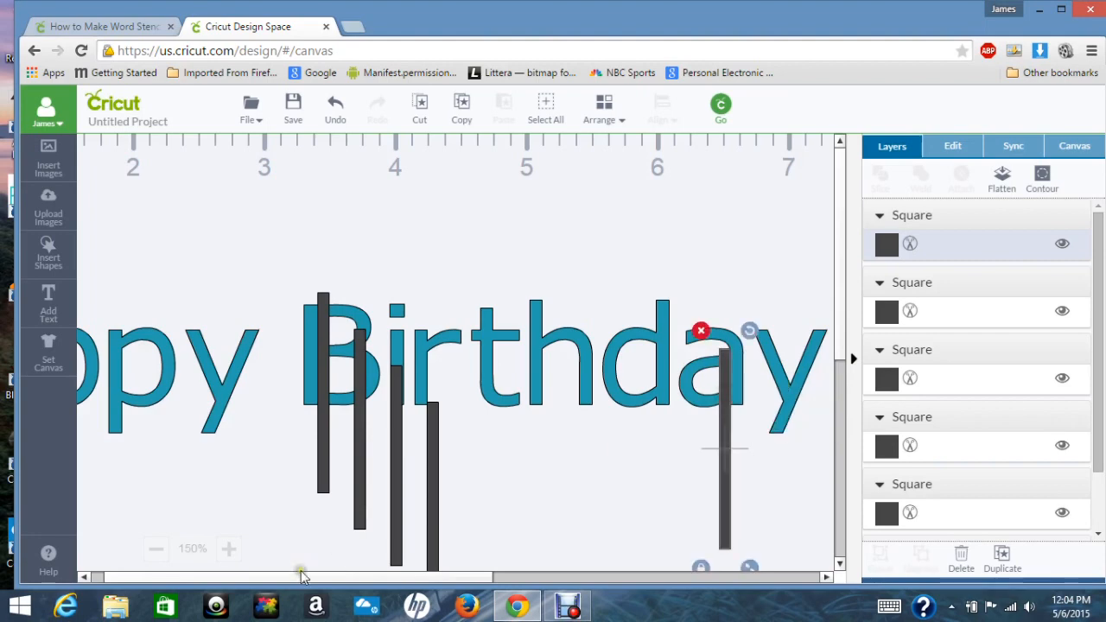
Step: Nudge the bar crossing the letter B slightly to the left
click(229, 549)
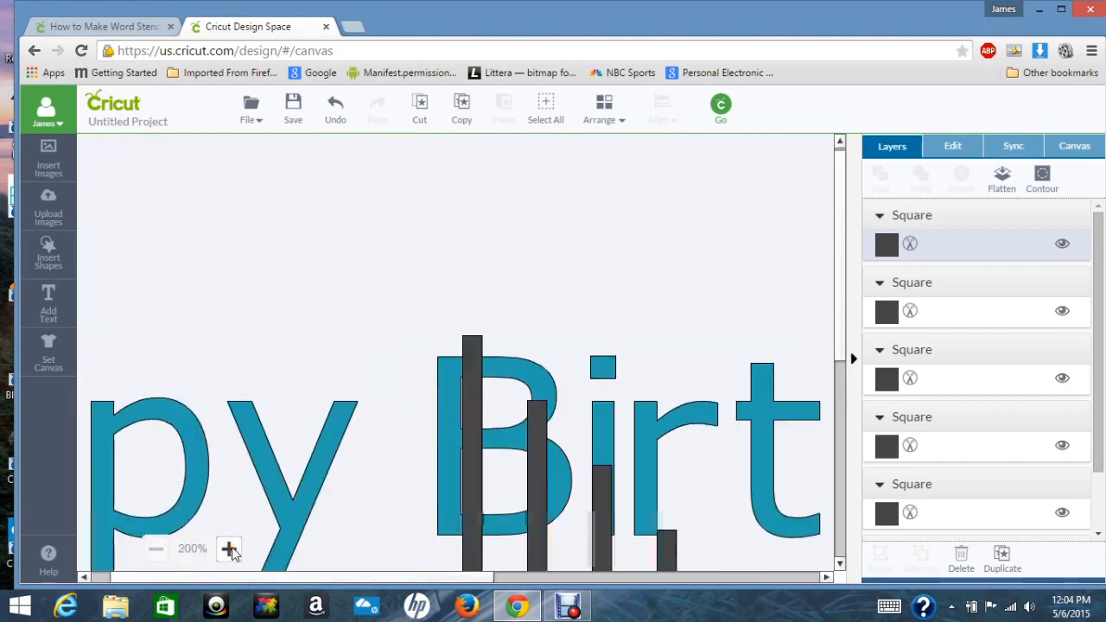
click(469, 395)
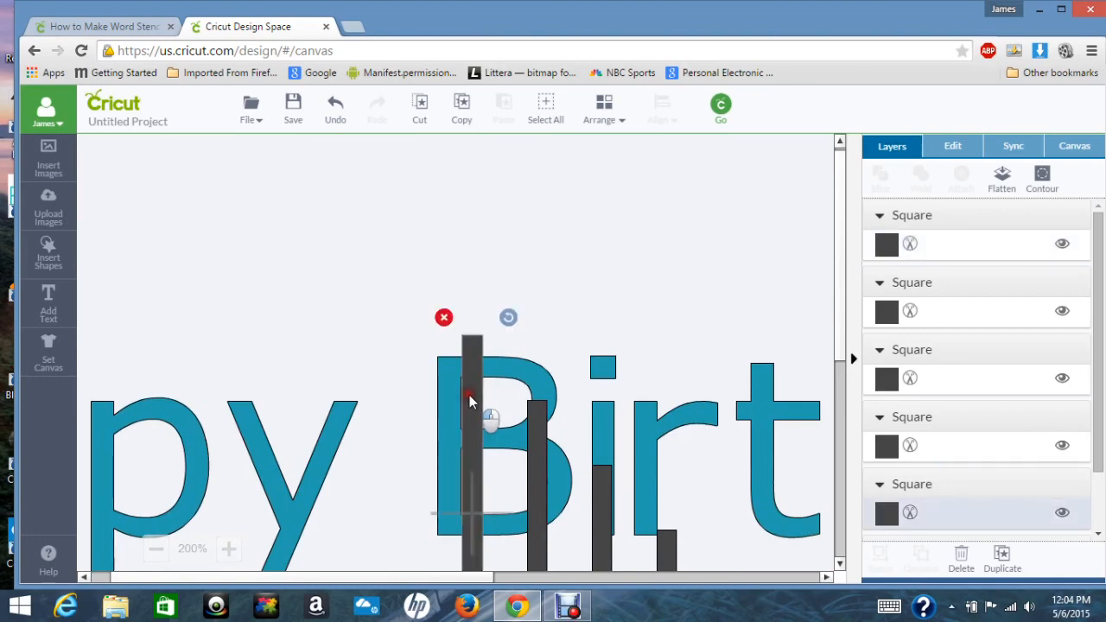
drag(469, 395, 467, 395)
mouse_move(480, 573)
mouse_down()
mouse_move(543, 581)
mouse_move(498, 573)
mouse_up()
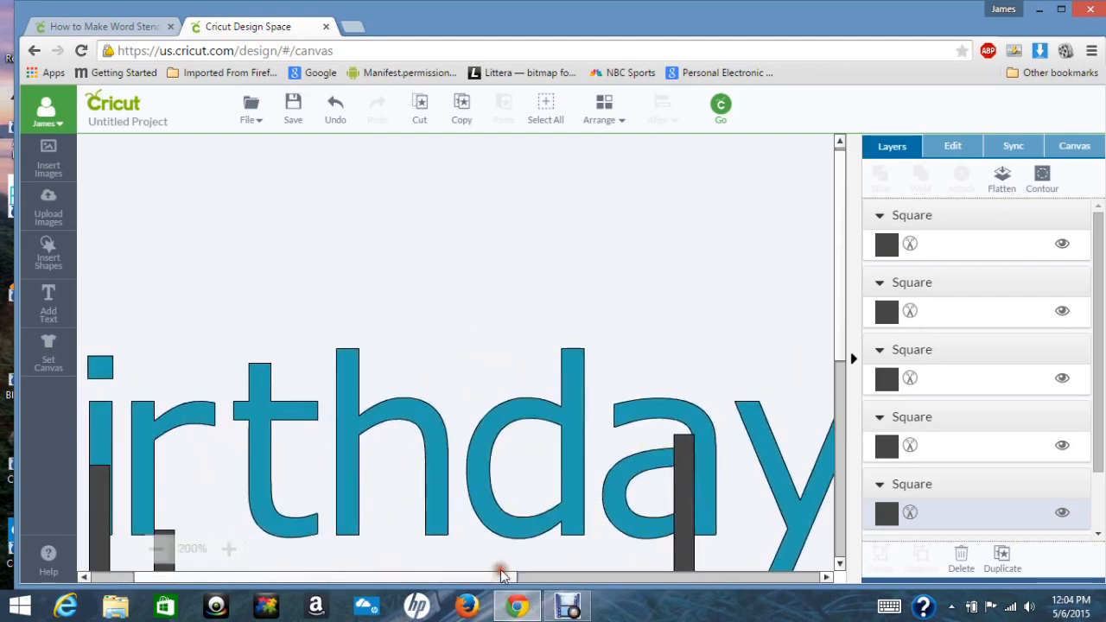
Step: Lower the bar on the letter a of Birthday slightly and place another bar across the letter d, just beside its stem
click(680, 490)
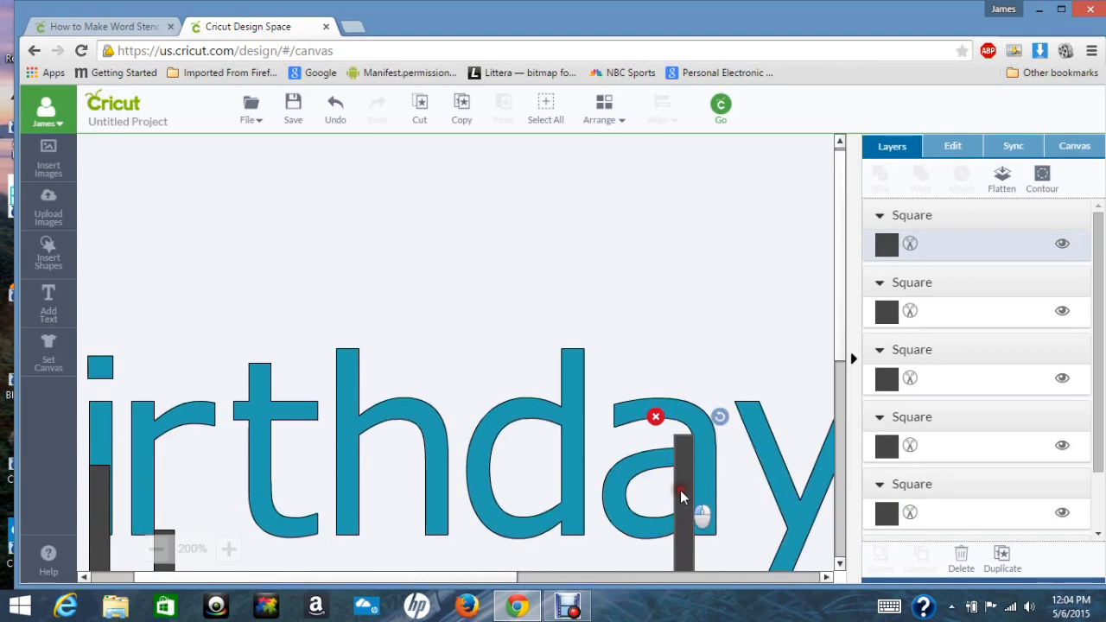
drag(680, 490, 680, 483)
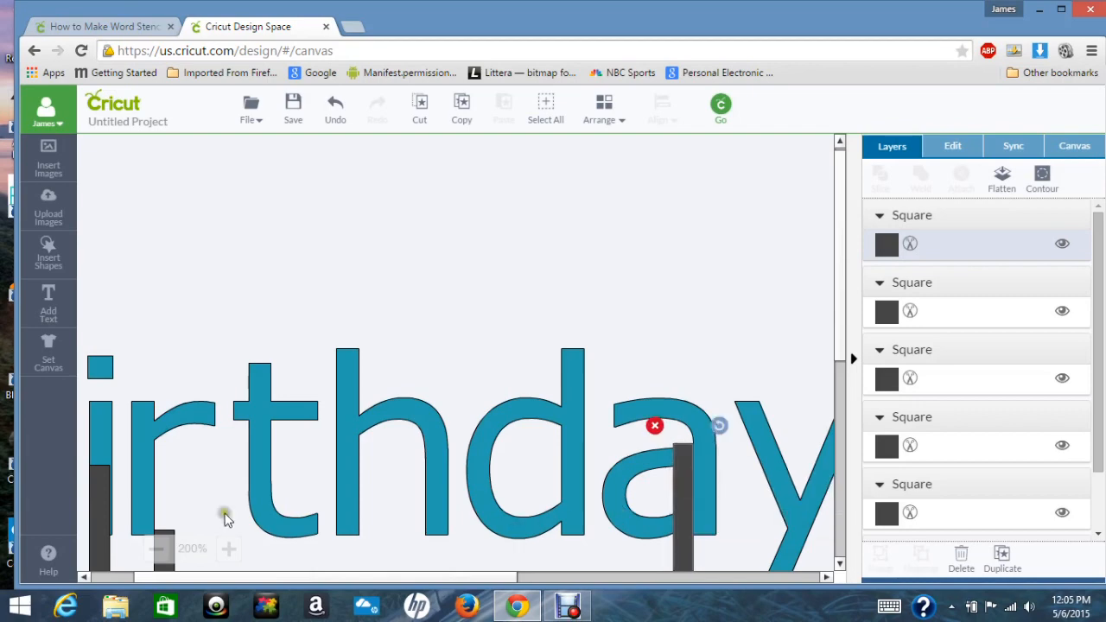
drag(166, 572, 553, 404)
Step: Place two of the spare bars vertically across the two p letters of Happy, each along the inner edge of the stem
drag(416, 579, 372, 579)
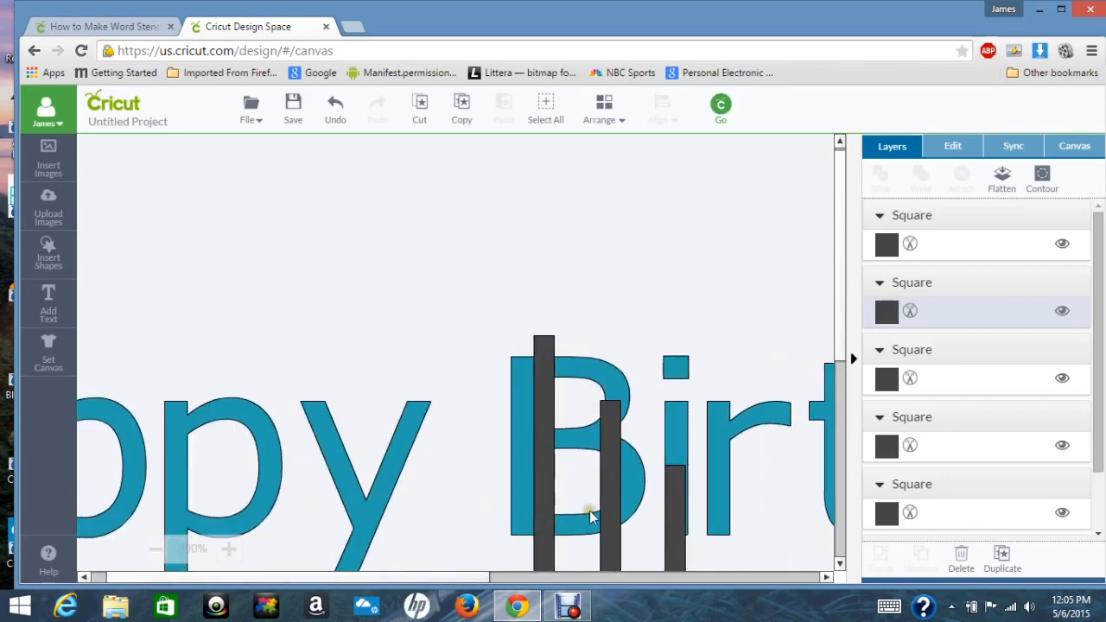
drag(613, 498, 197, 468)
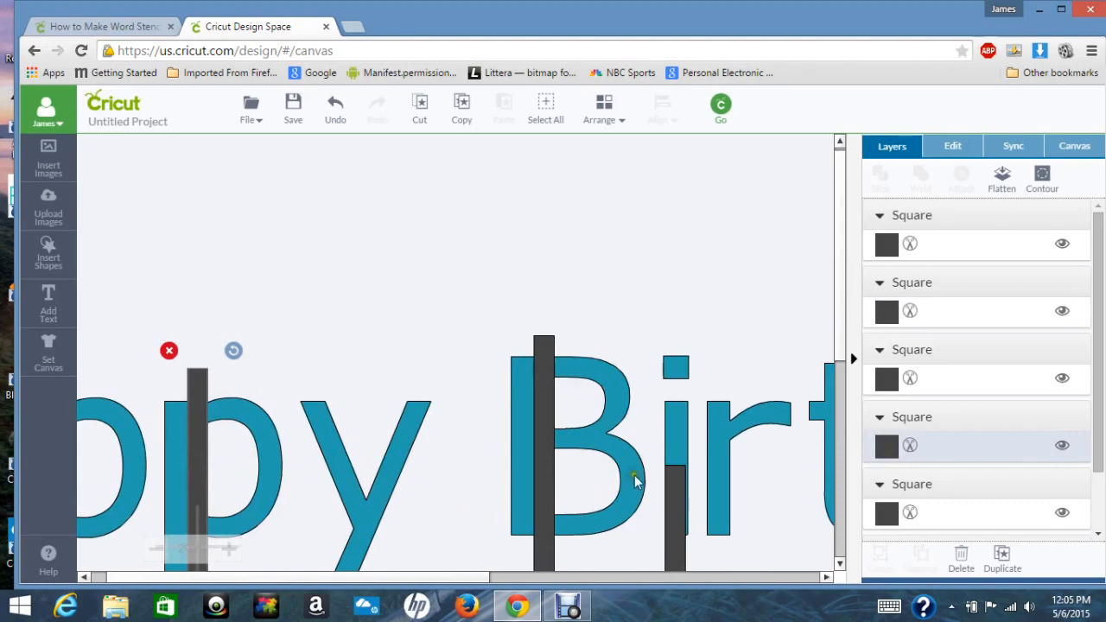
drag(672, 498, 77, 382)
drag(316, 581, 296, 576)
drag(362, 453, 341, 462)
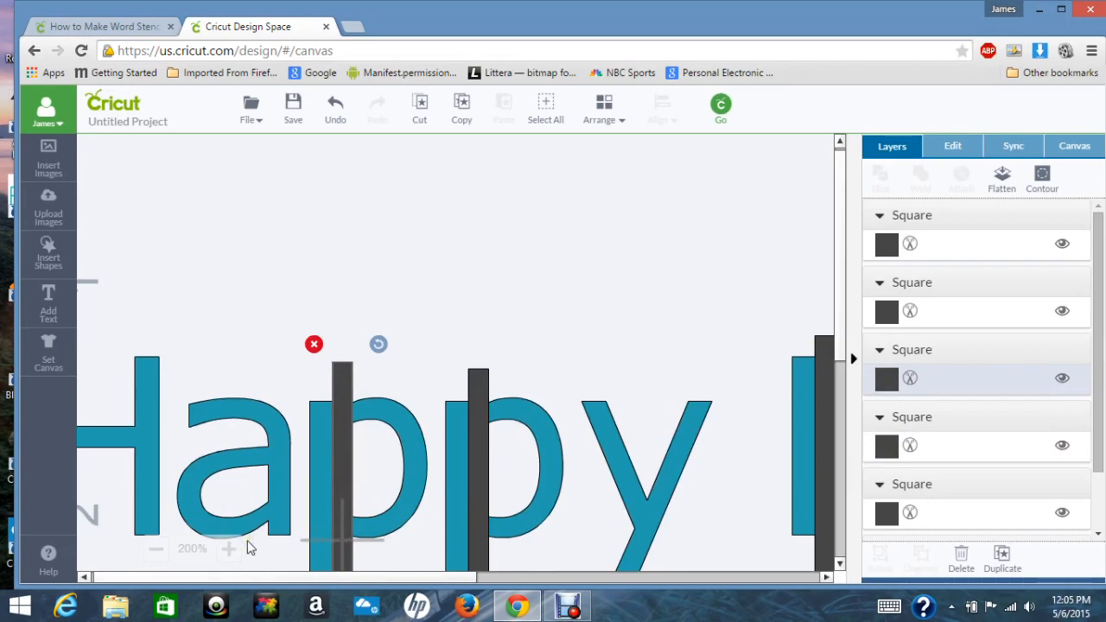
Step: Duplicate the bar on the first p of Happy and place the copy across the letter a, near its right stem
click(248, 488)
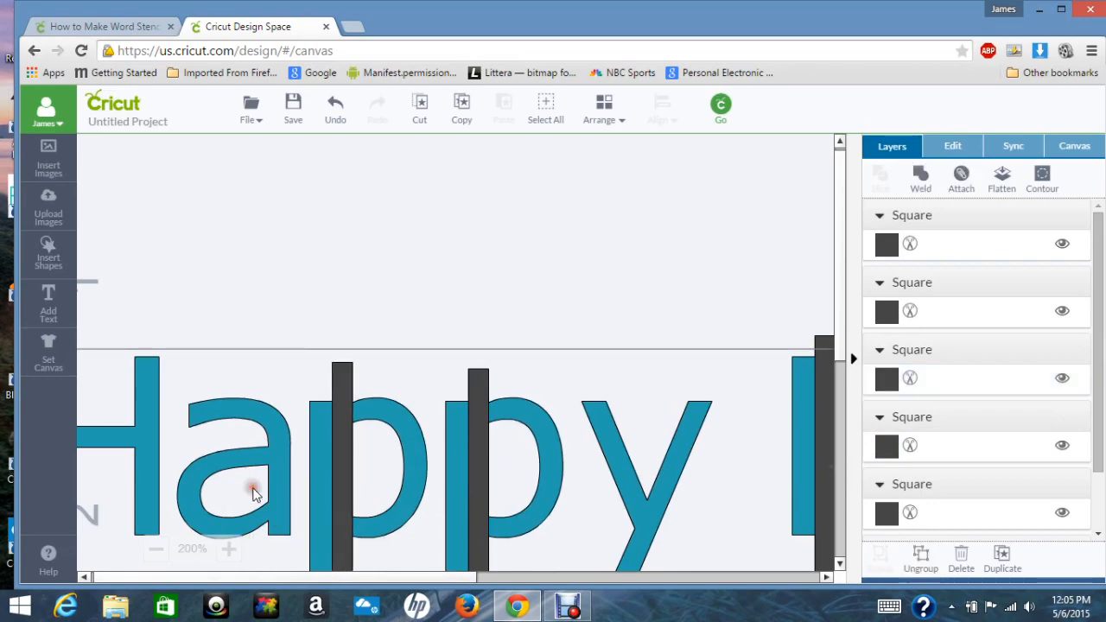
click(364, 231)
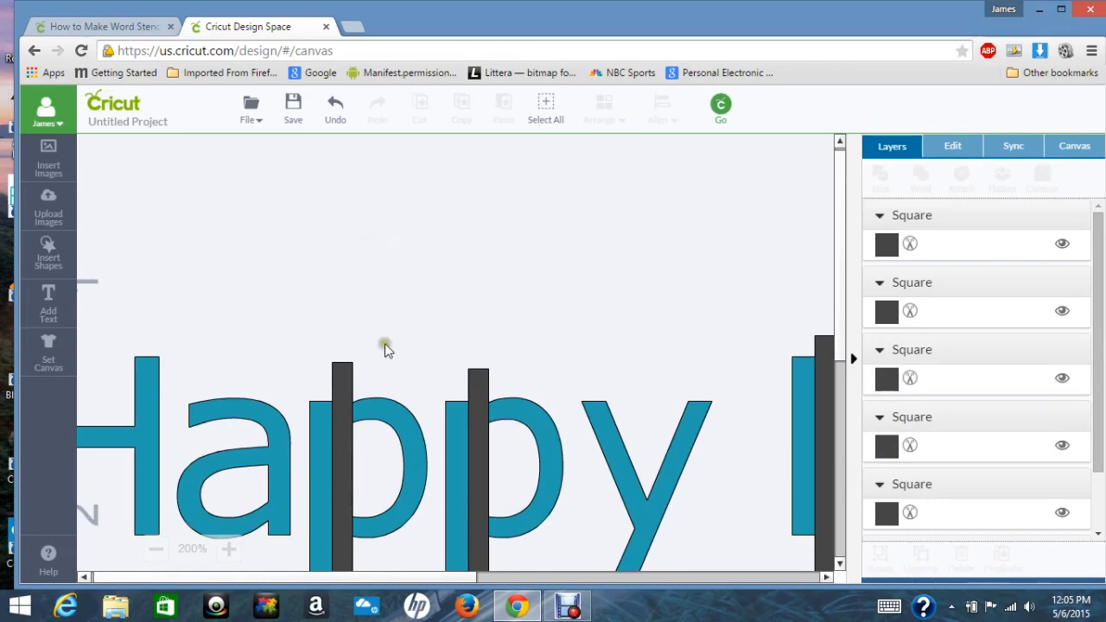
click(347, 378)
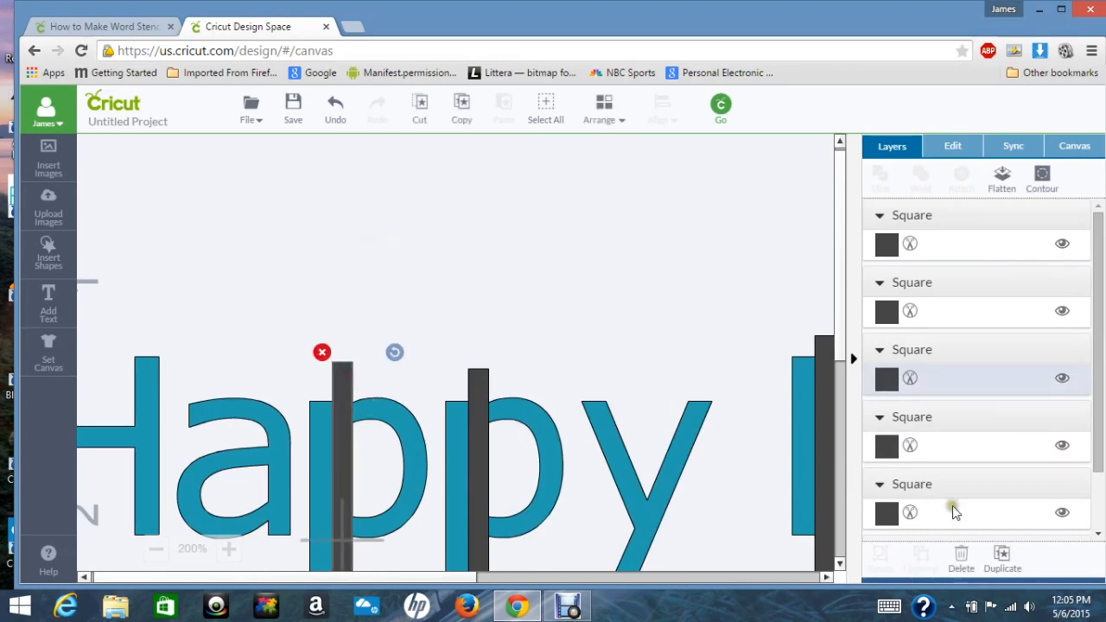
click(1001, 554)
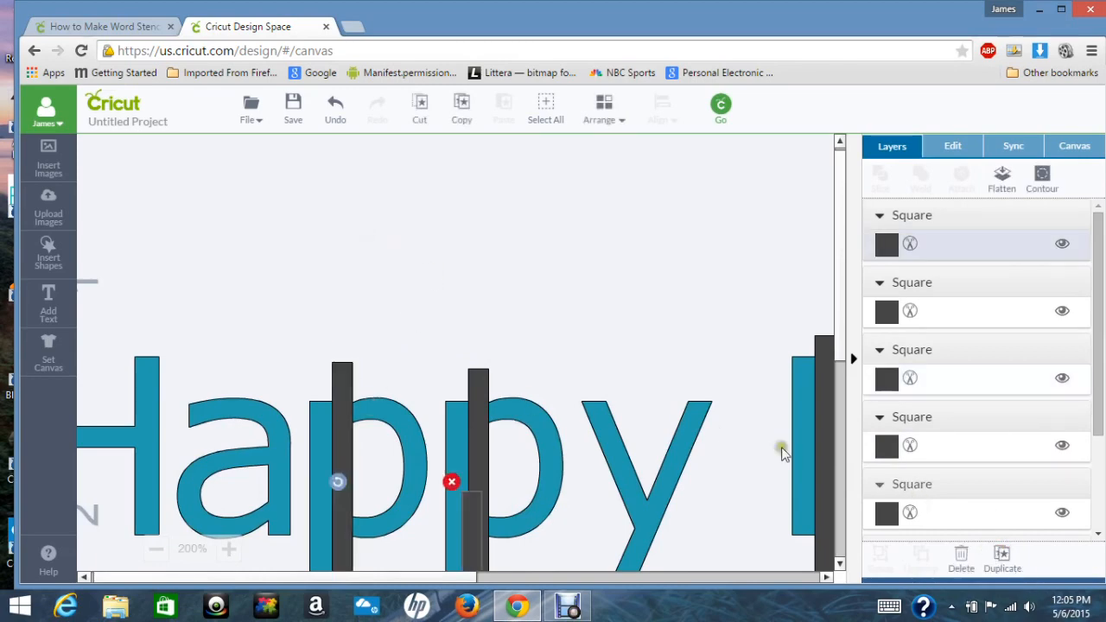
drag(472, 520, 257, 472)
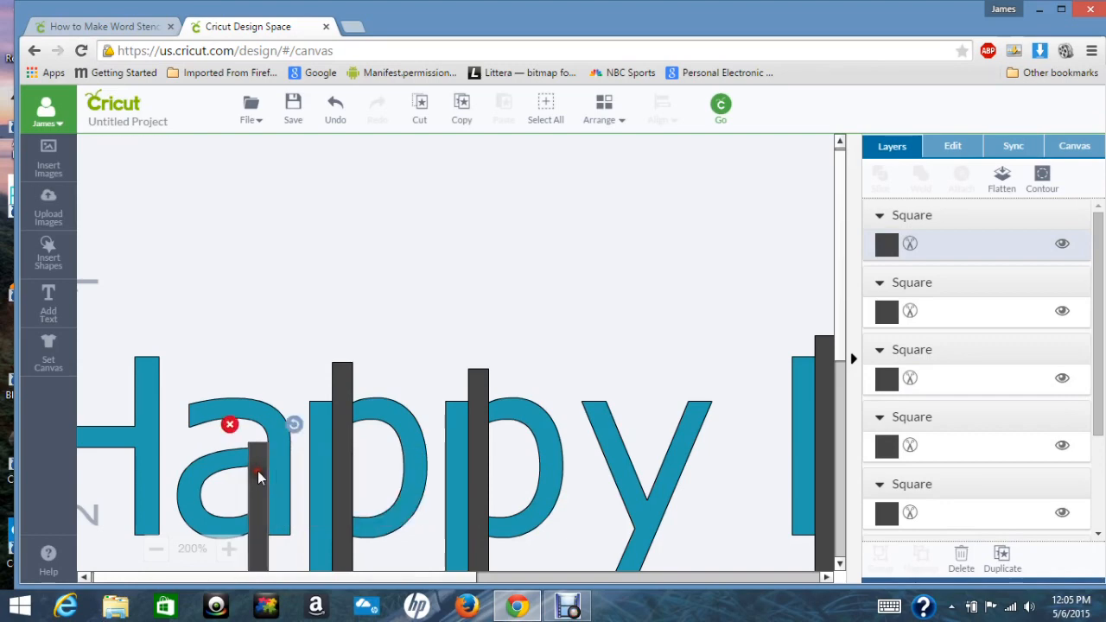
click(229, 546)
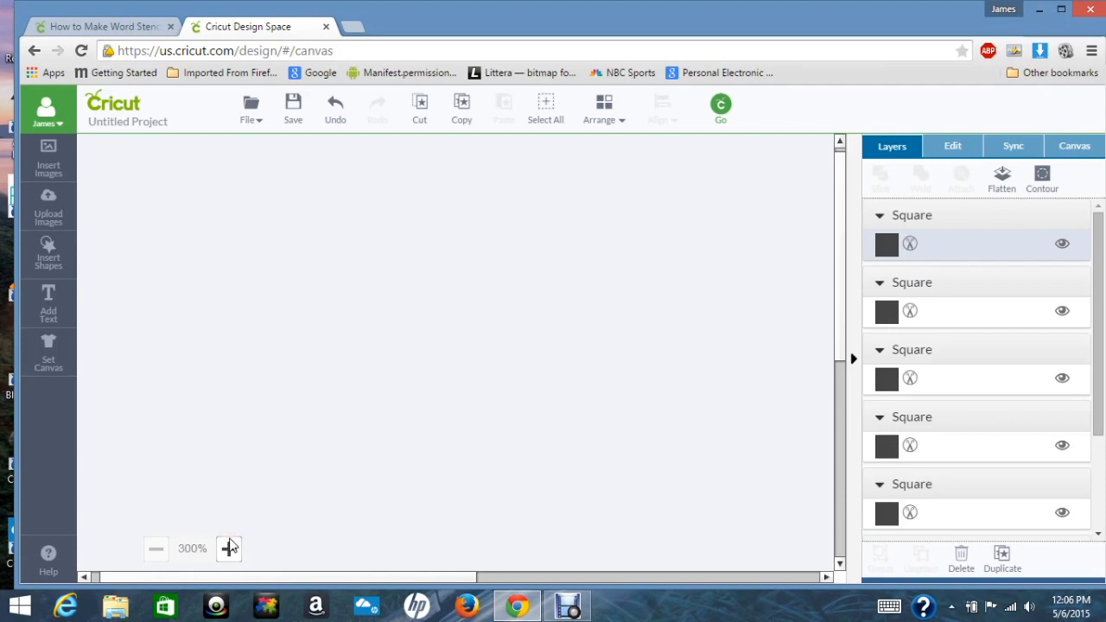
click(843, 255)
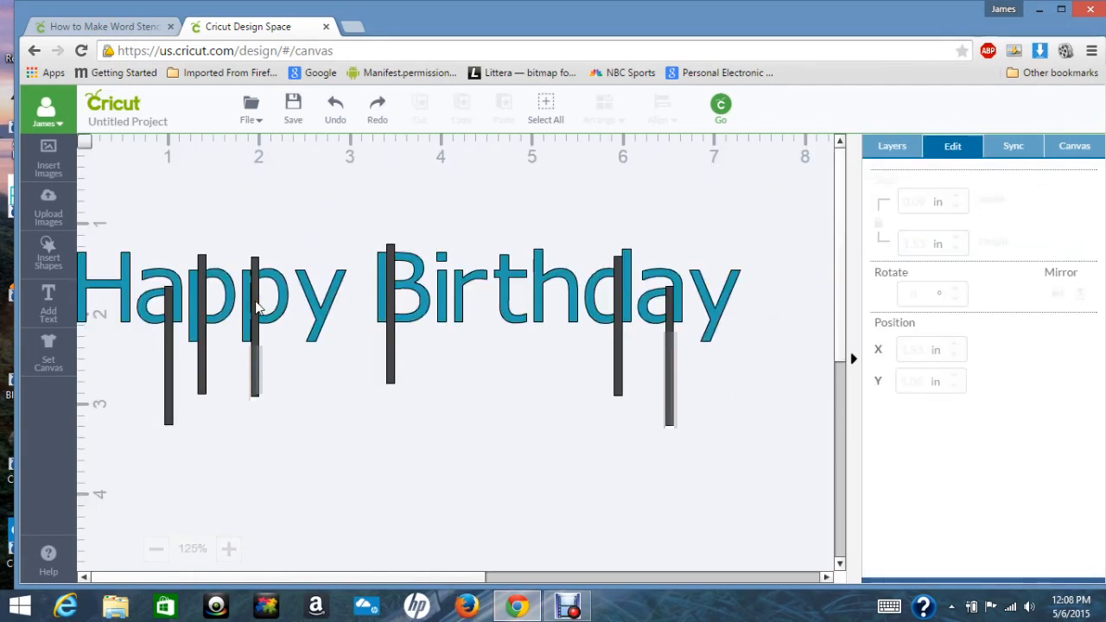
click(337, 406)
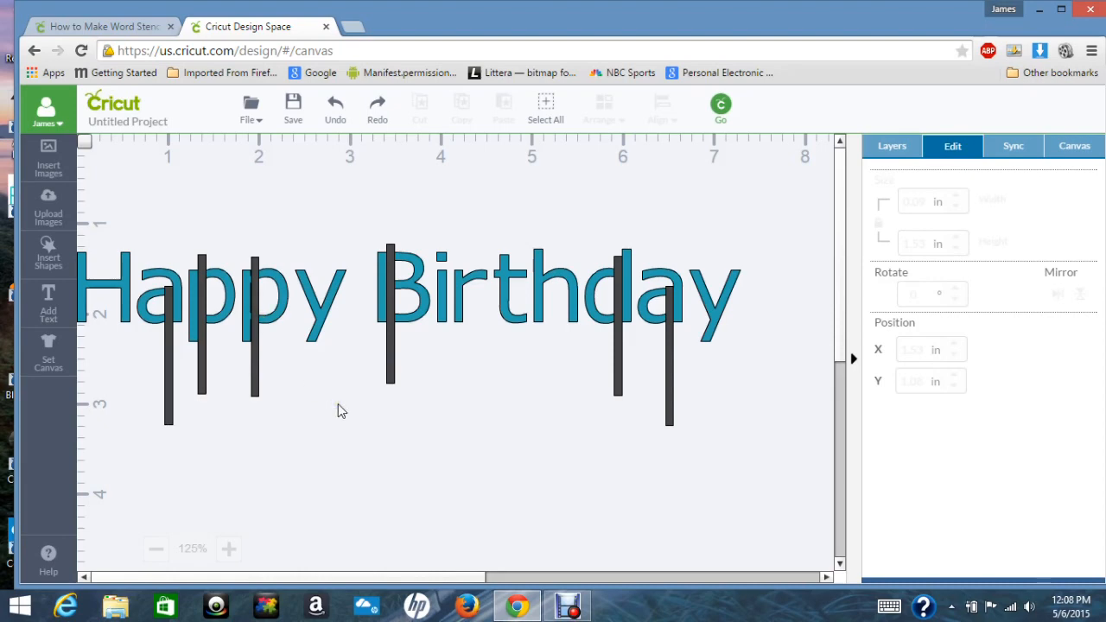
click(428, 487)
Step: Select all six square bar layers without the text layer and weld them into one image
click(880, 150)
click(979, 242)
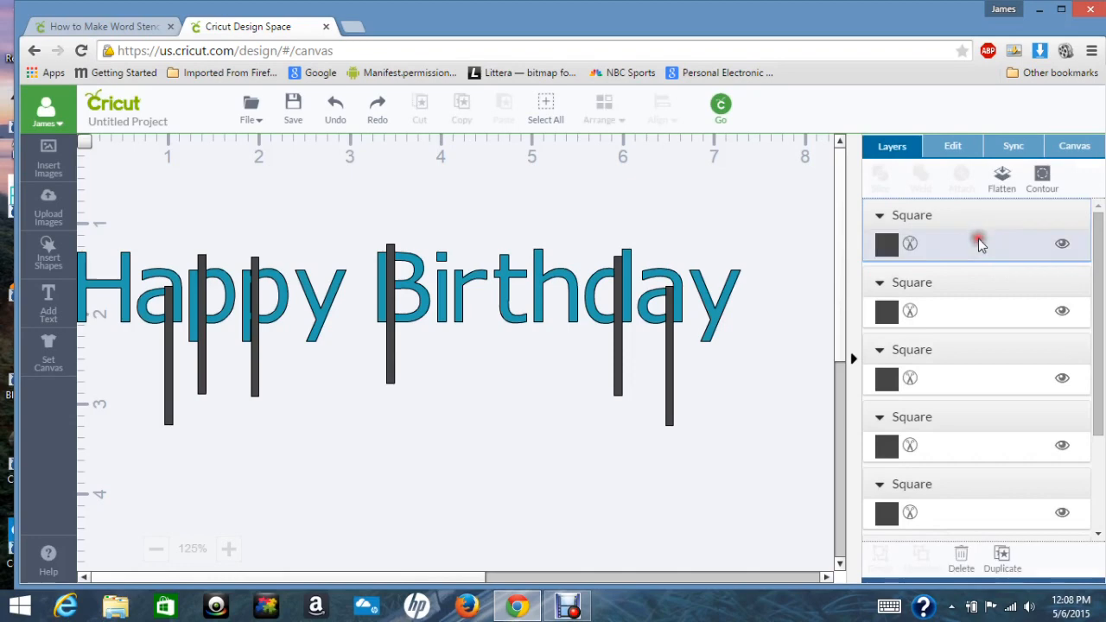
shift+click(965, 311)
shift+click(962, 357)
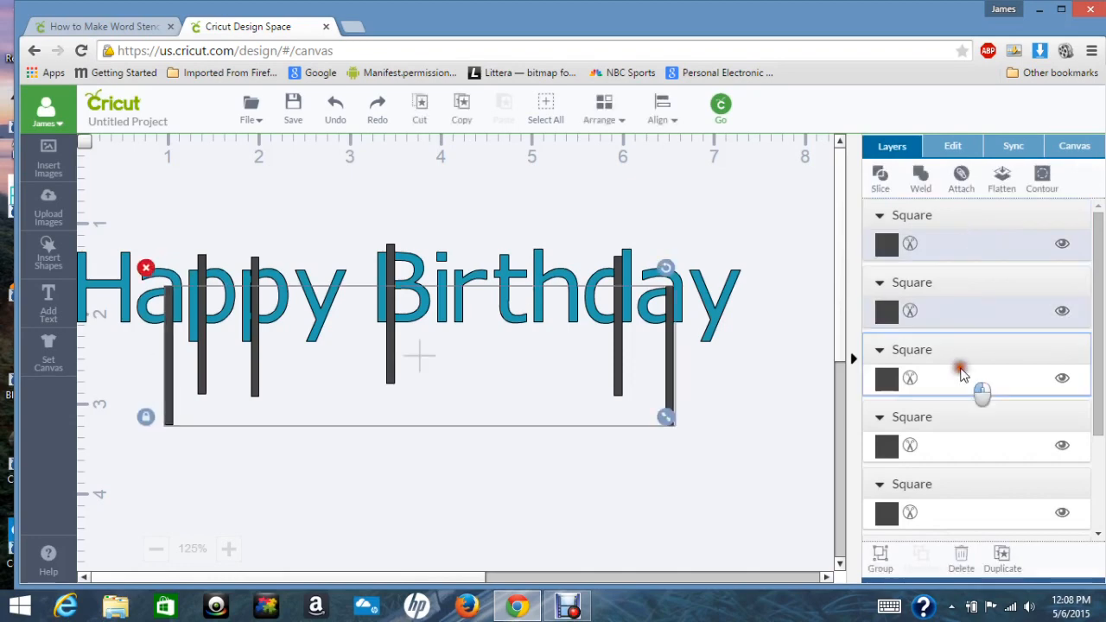
shift+click(946, 455)
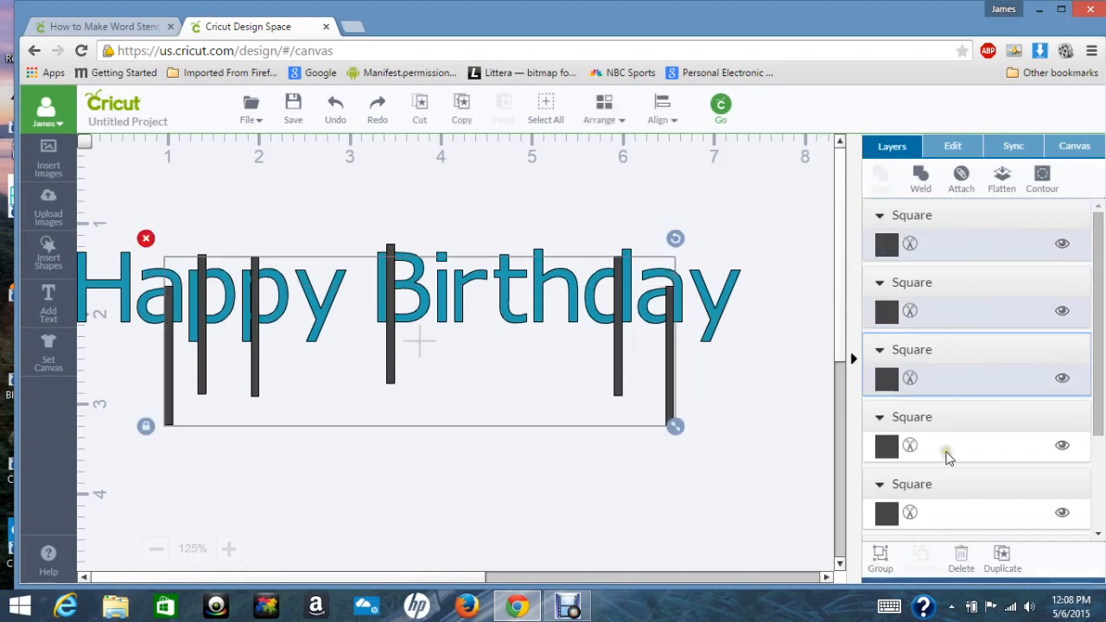
shift+click(945, 503)
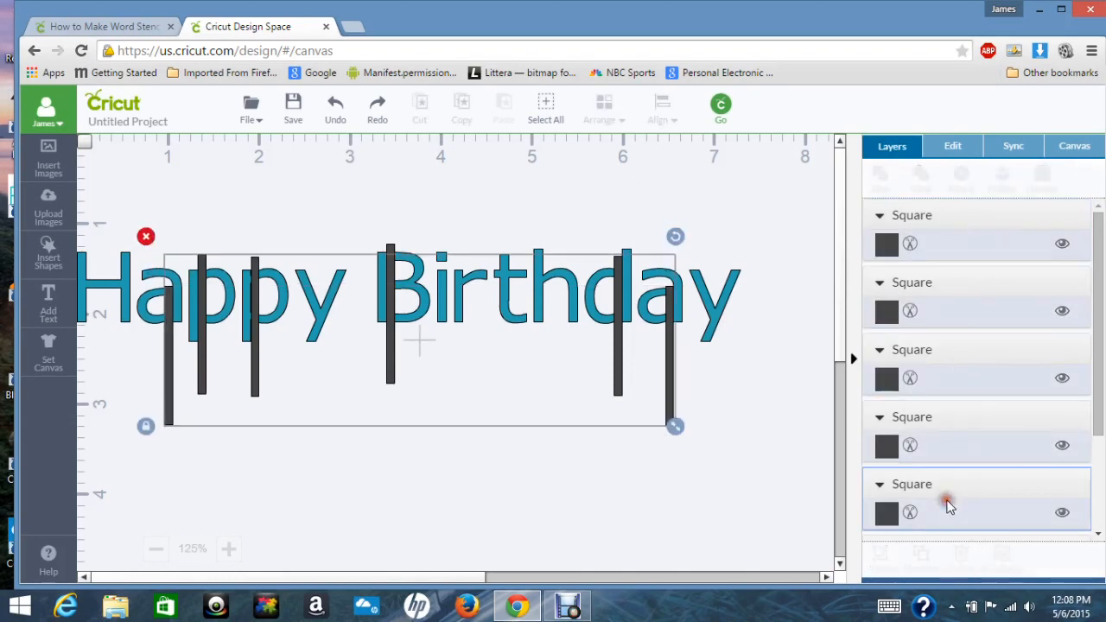
click(1100, 535)
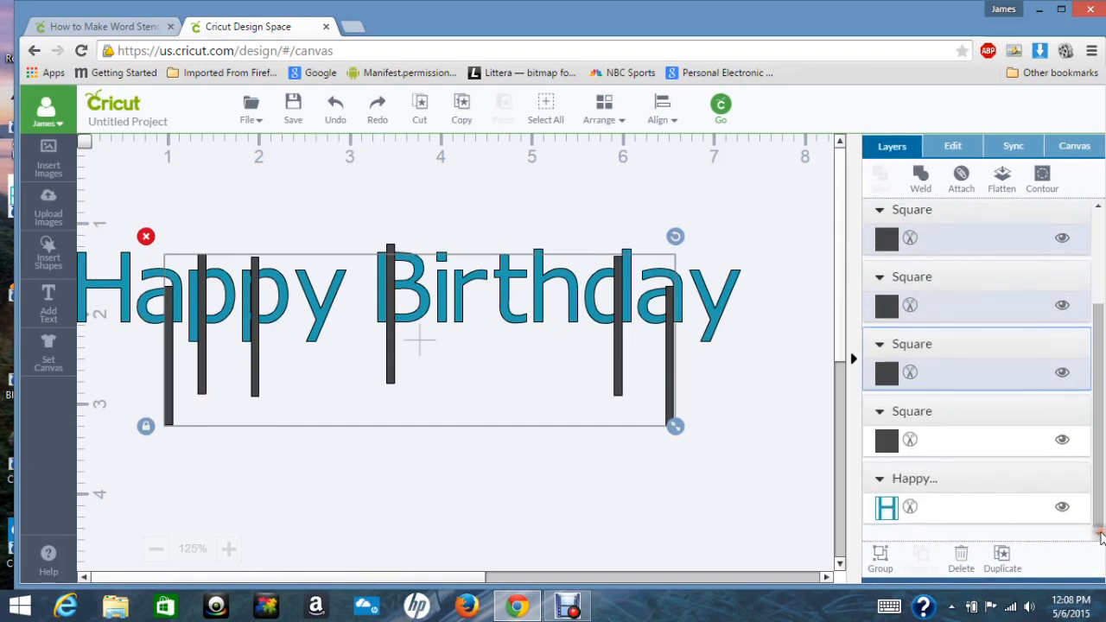
shift+click(986, 441)
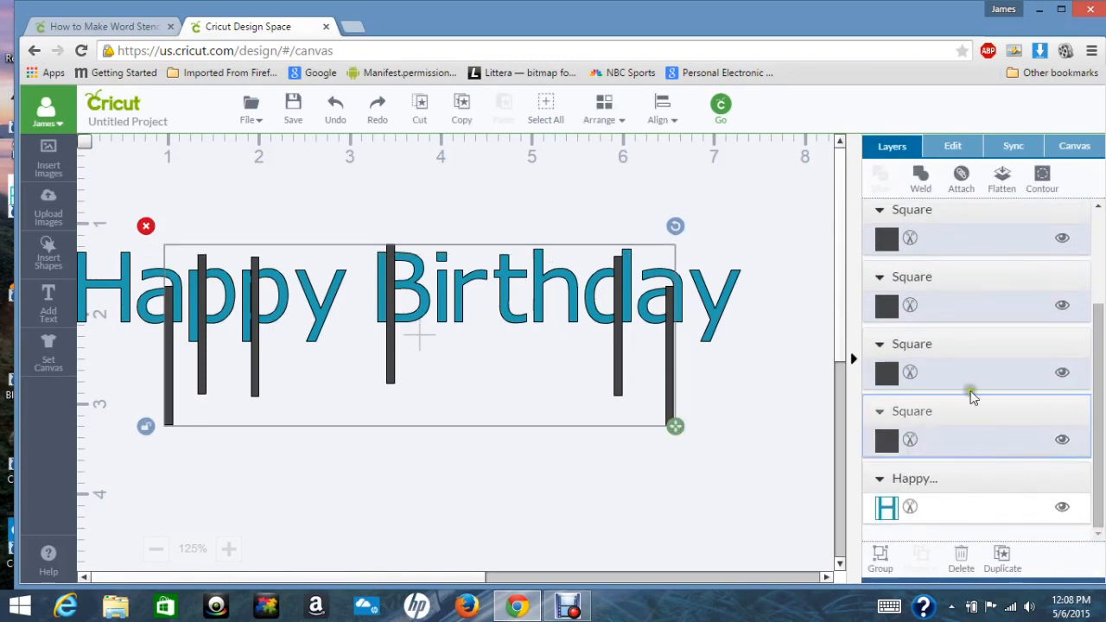
click(922, 184)
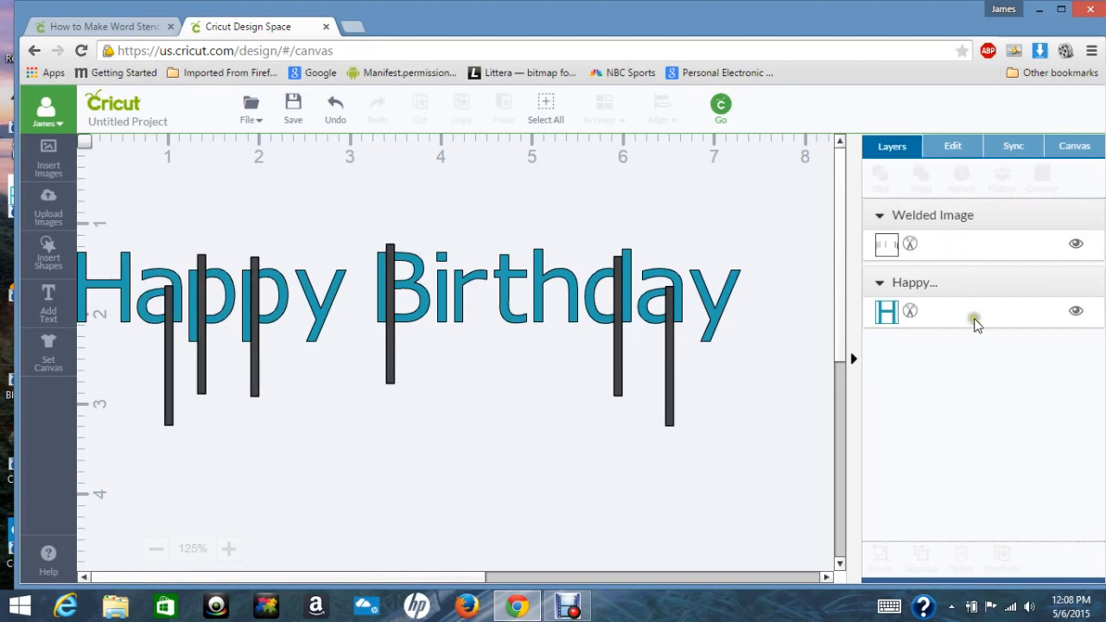
Step: Slice the Happy Birthday text with the welded bars
click(969, 248)
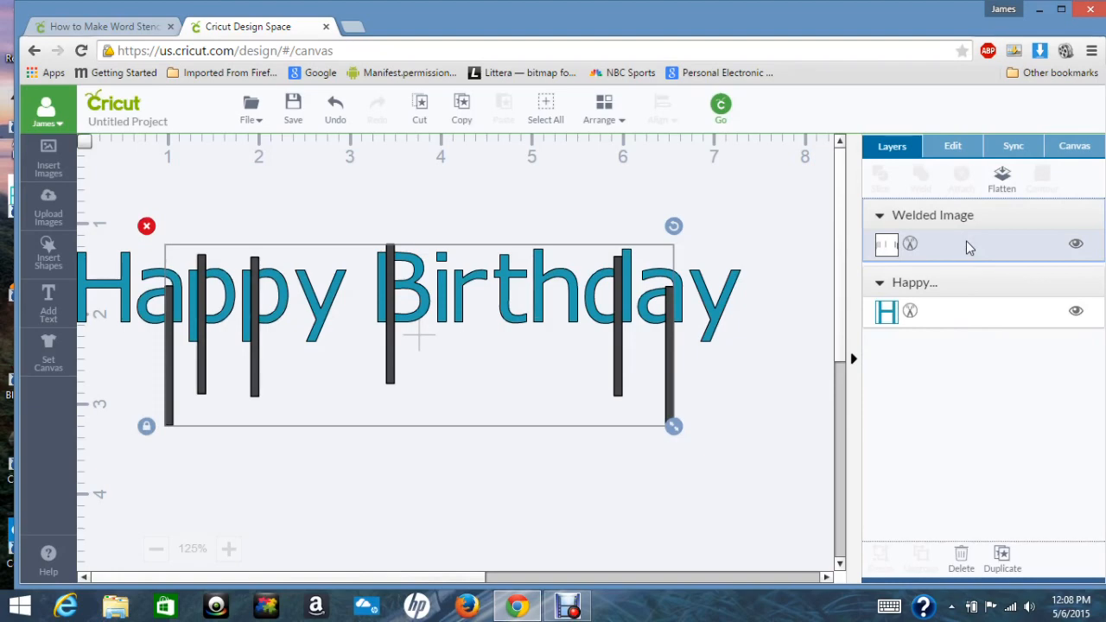
shift+click(968, 318)
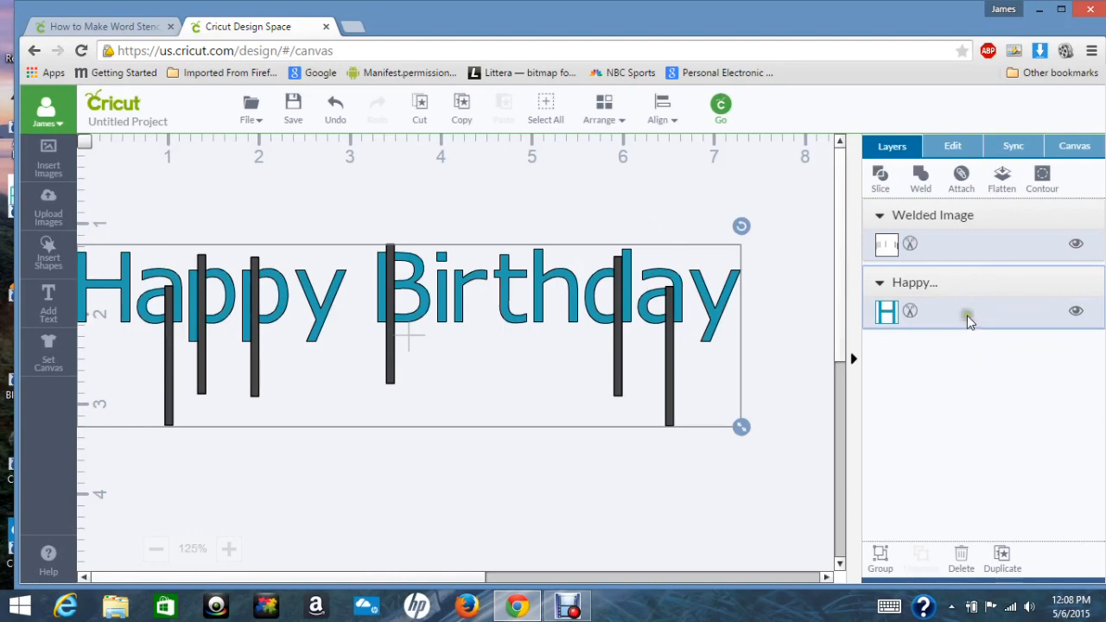
click(879, 178)
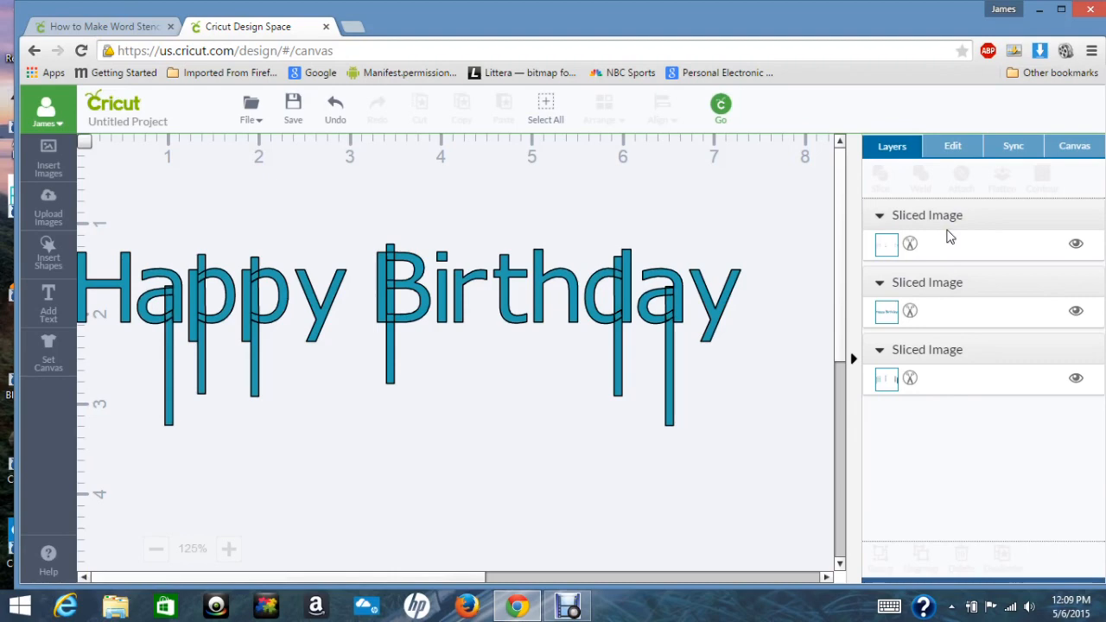
Step: Delete the two sliced images of the bars and their overlaps with the letters, keeping only the cut Happy Birthday lettering
click(942, 379)
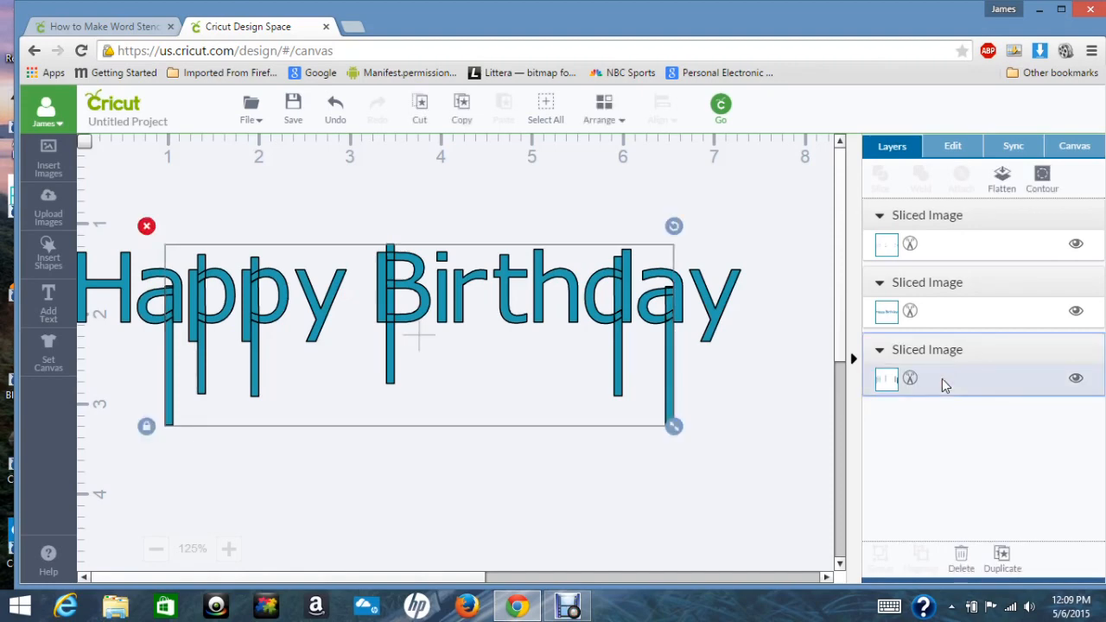
click(947, 317)
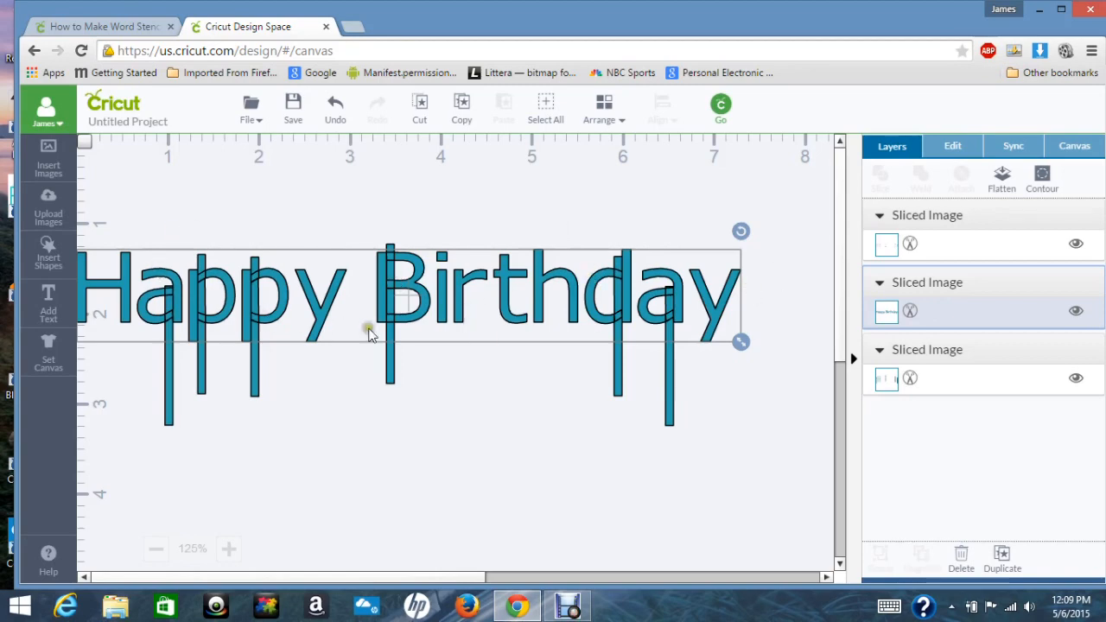
click(957, 313)
click(957, 389)
click(956, 388)
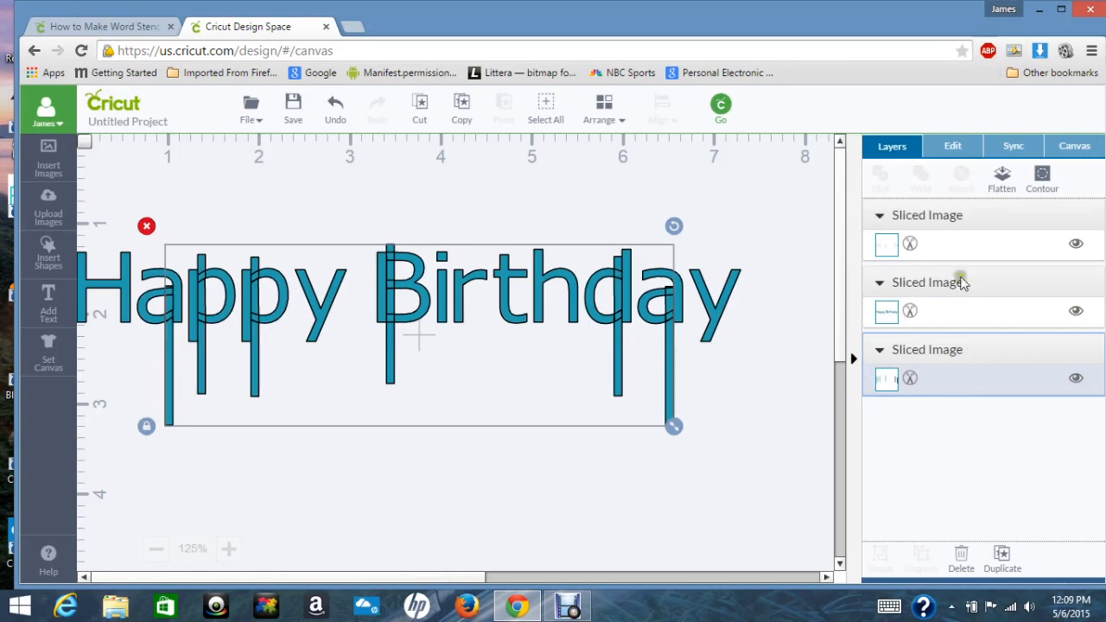
shift+click(966, 245)
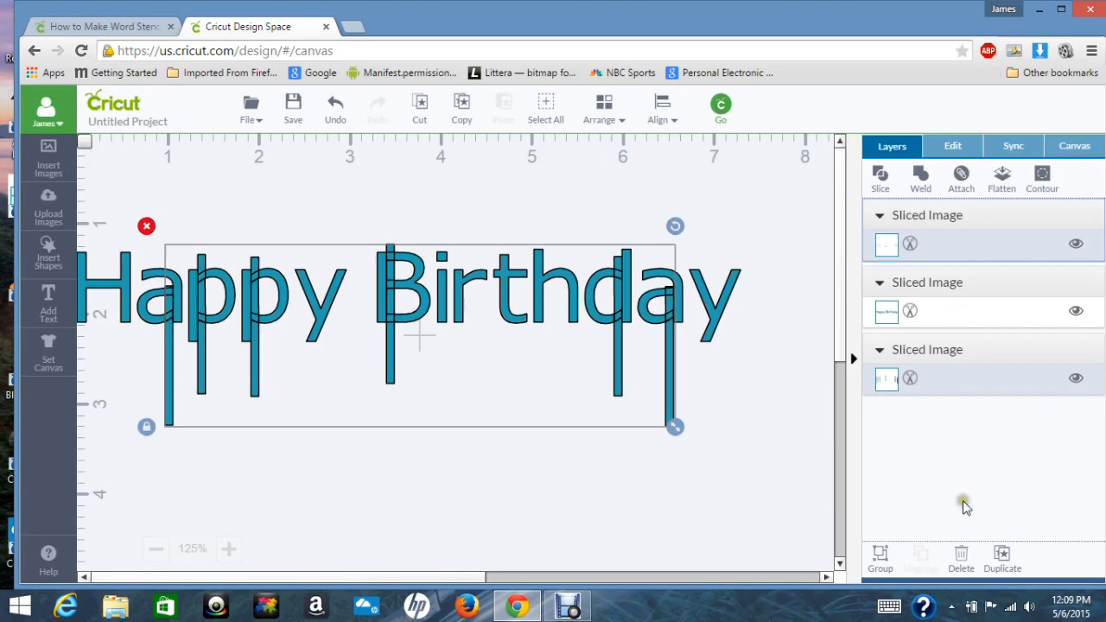
click(764, 516)
click(146, 226)
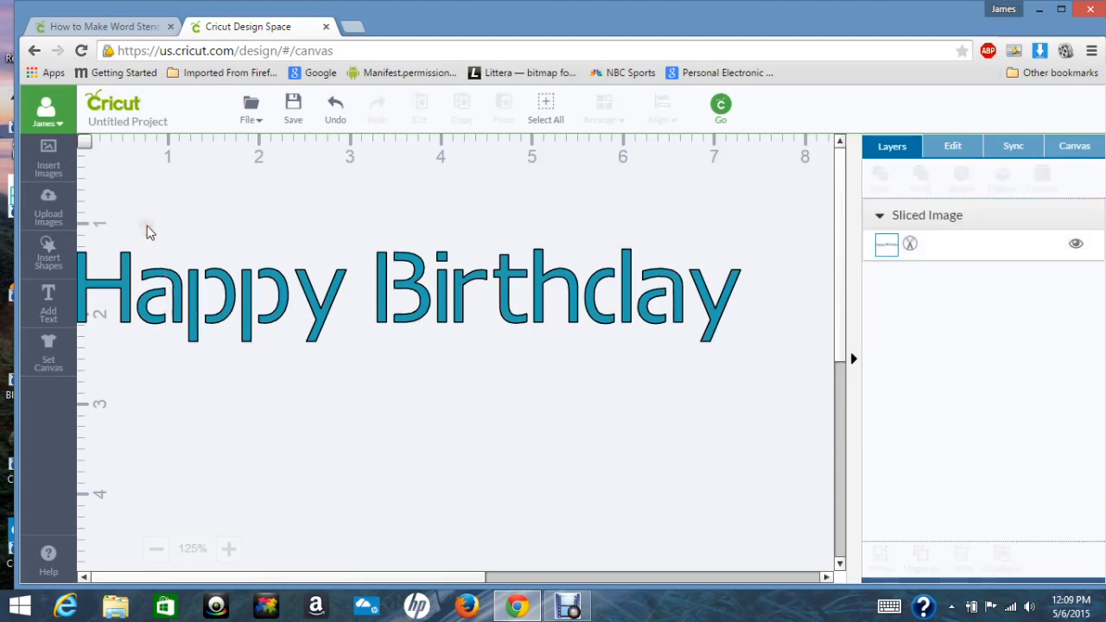